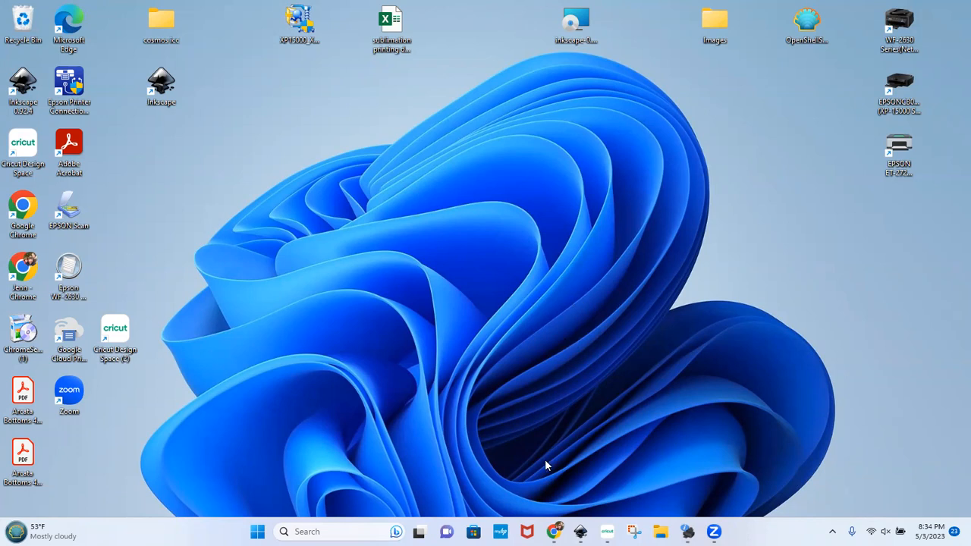
# - Switch to Google Chrome and search the Epson website for "2720"
pyautogui.click(554, 531)
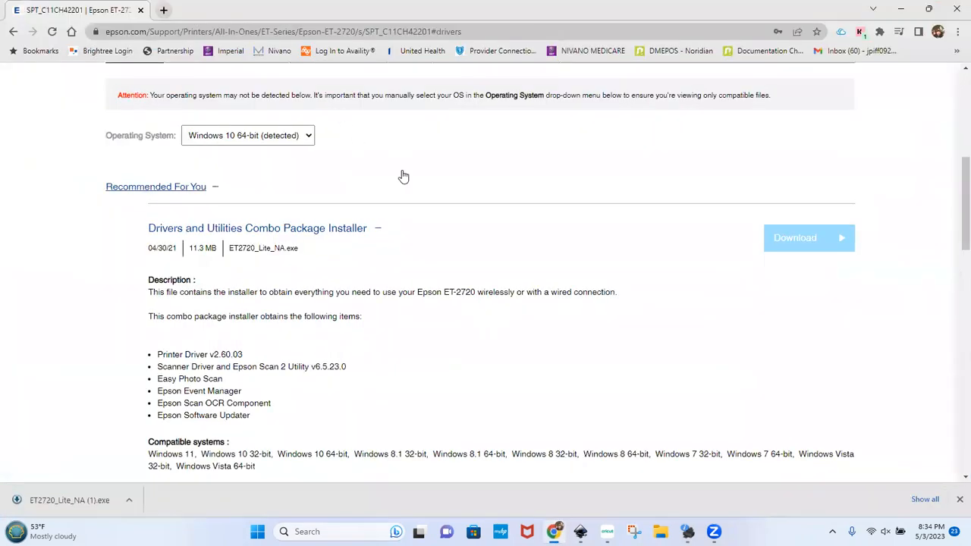
pyautogui.scroll(5, 410, 177)
pyautogui.click(798, 121)
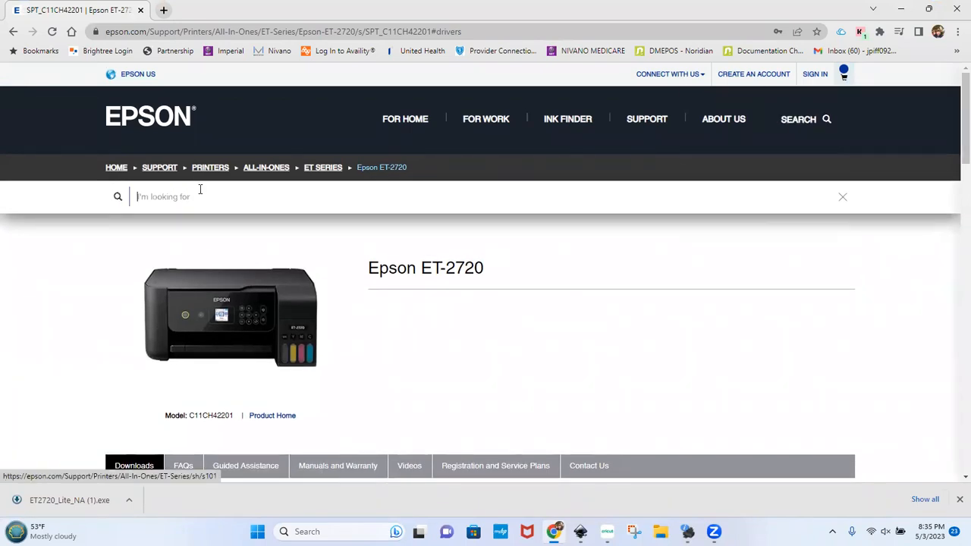
pyautogui.write('2720')
pyautogui.press('Return')
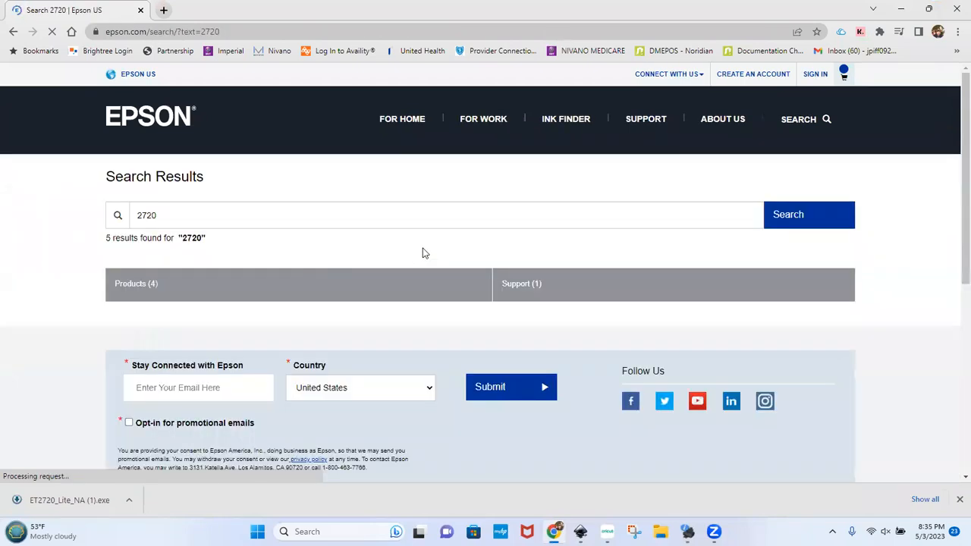
# - Open the support page of the black refurbished EcoTank ET-2720 printer from the search results
pyautogui.scroll(-4, 425, 256)
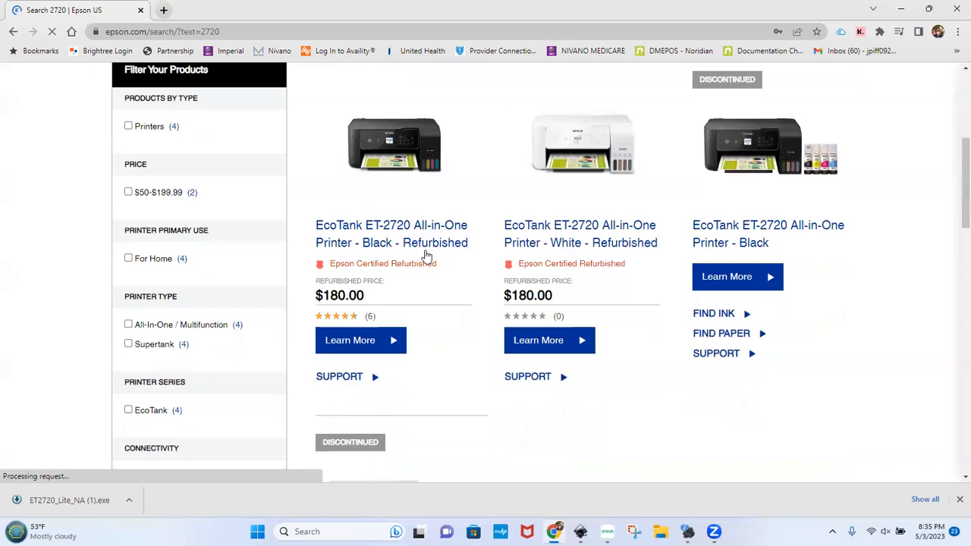
pyautogui.click(333, 375)
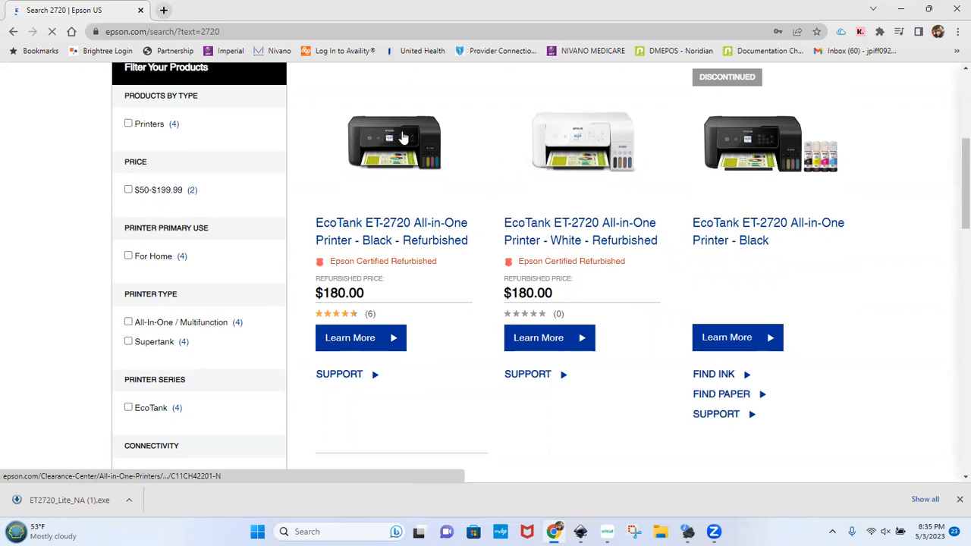
pyautogui.click(422, 180)
pyautogui.scroll(-7, 417, 182)
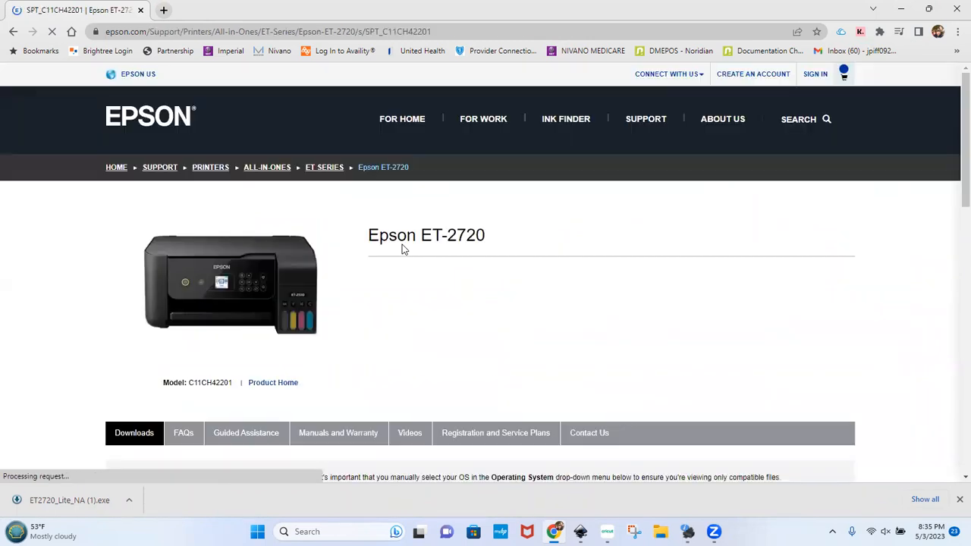
pyautogui.scroll(-3, 401, 249)
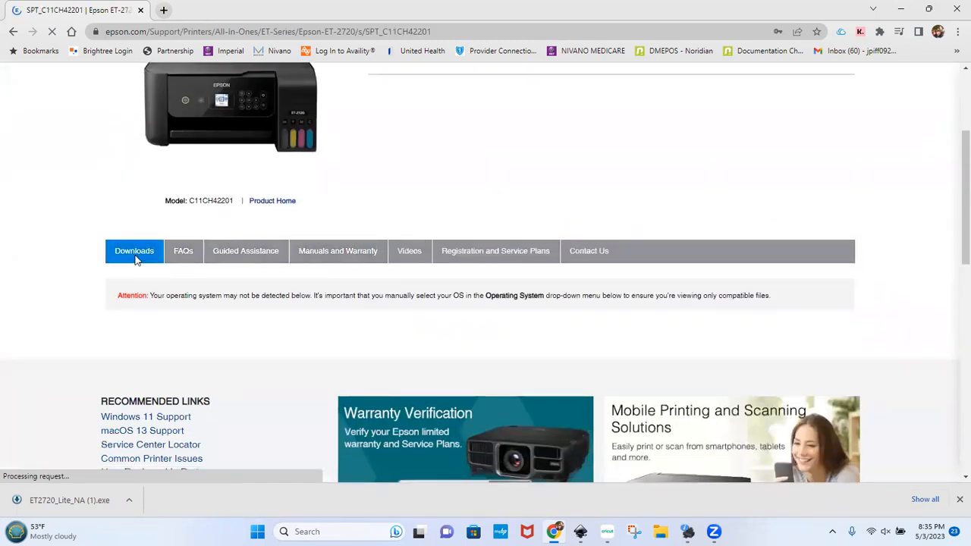
# - Show the ET-2720 downloads with the recommended Drivers and Utilities Combo Package Installer
pyautogui.click(136, 261)
pyautogui.scroll(4, 322, 247)
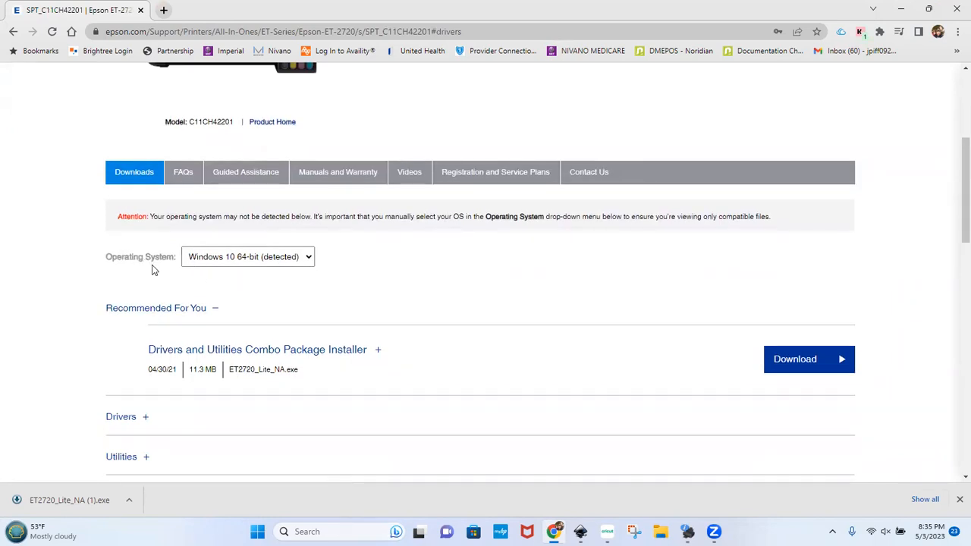
pyautogui.scroll(-2, 392, 253)
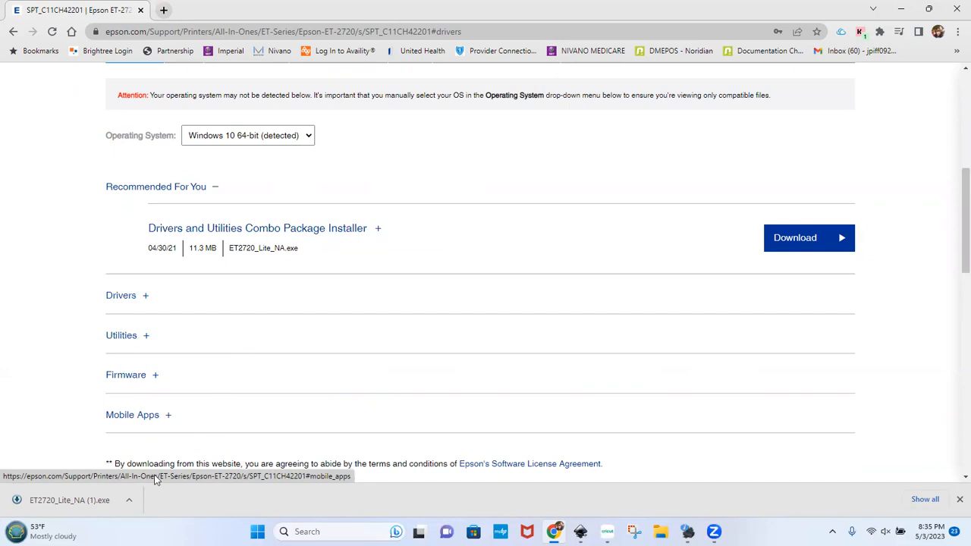
# - Locate the downloaded ET2720_Lite_NA (1).exe in its folder, run it and continue into the Epson installer
pyautogui.click(129, 503)
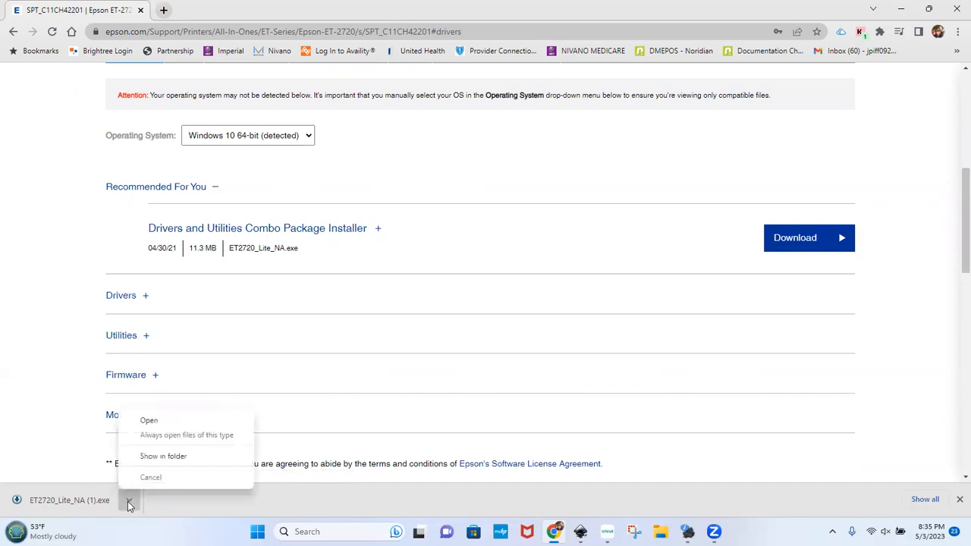
pyautogui.click(168, 458)
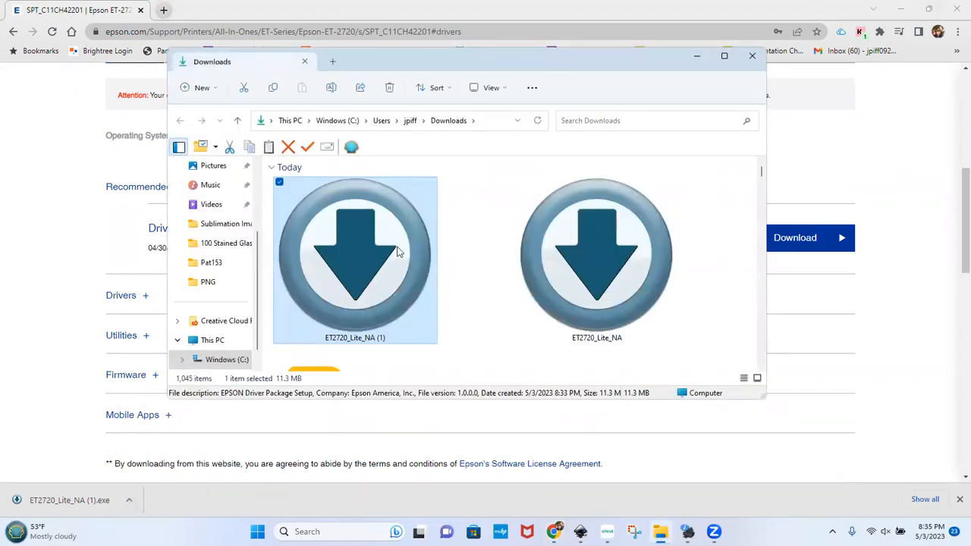
pyautogui.doubleClick(380, 238)
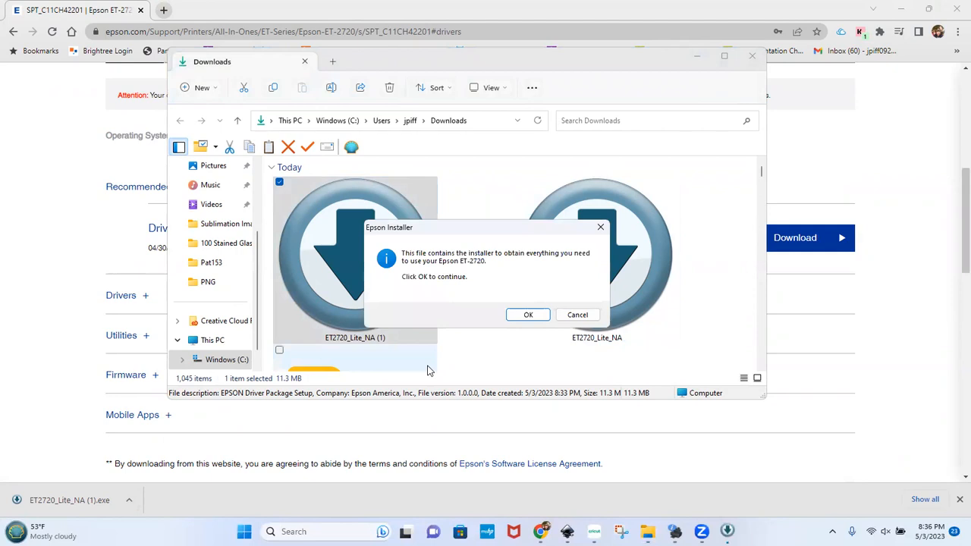
pyautogui.click(522, 315)
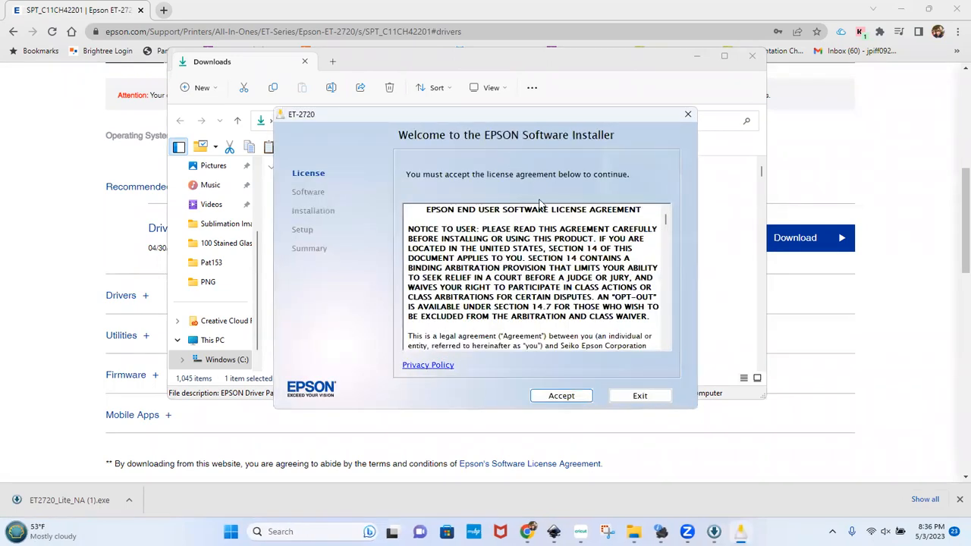
# - Accept the license agreement and install only EPSON drivers and utilities, excluding Easy Photo Scan, the User's Guide link and Customer Research Participation software
pyautogui.click(560, 395)
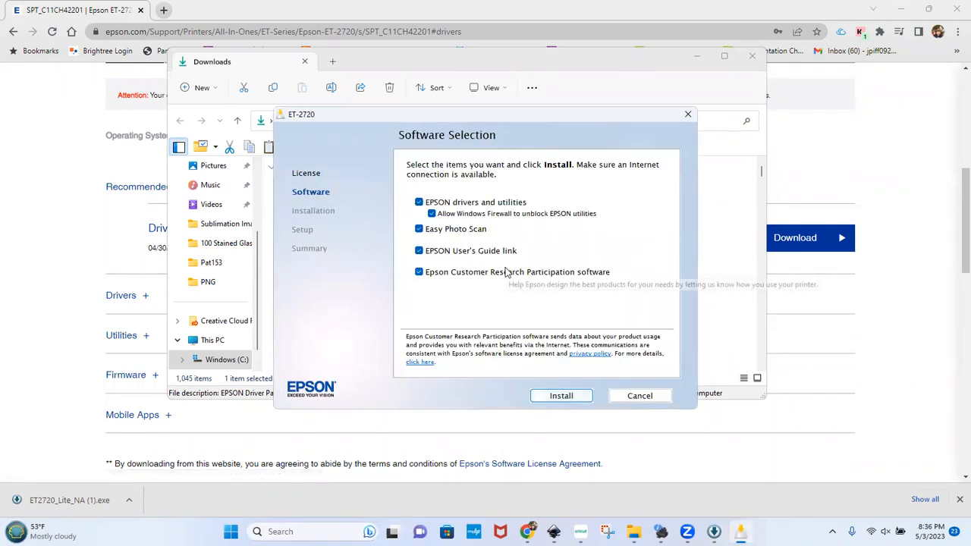
pyautogui.click(419, 271)
pyautogui.click(419, 250)
pyautogui.click(418, 228)
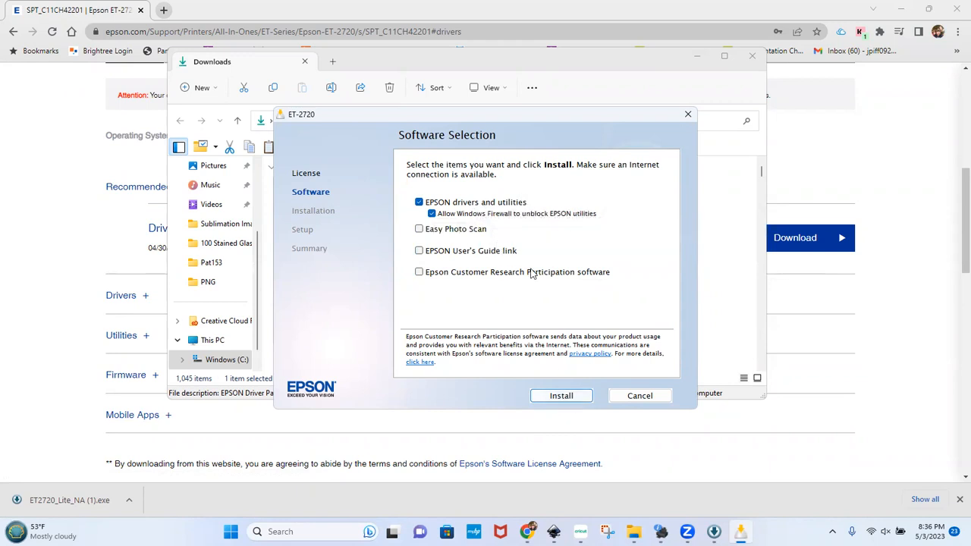
pyautogui.click(556, 395)
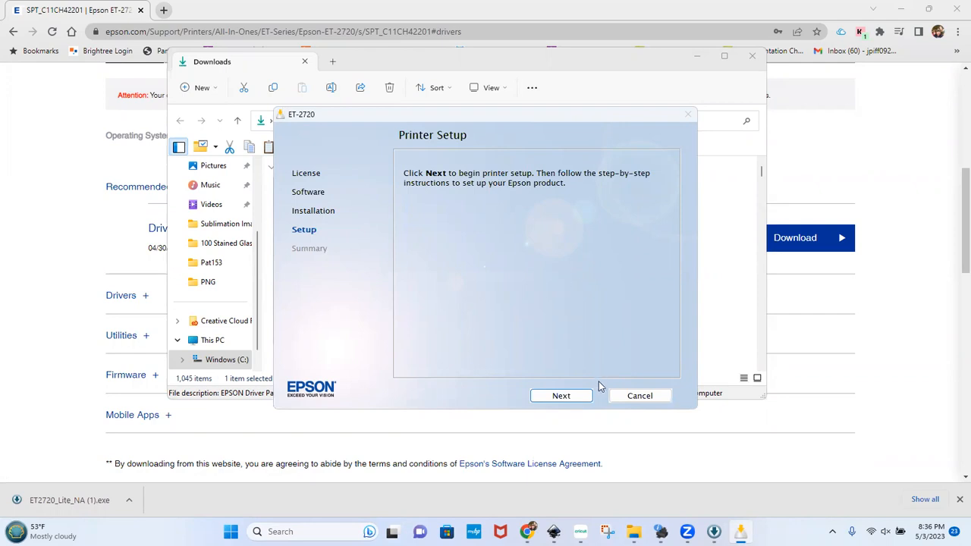
# - Begin the printer setup and confirm that the ink is charged
pyautogui.click(576, 398)
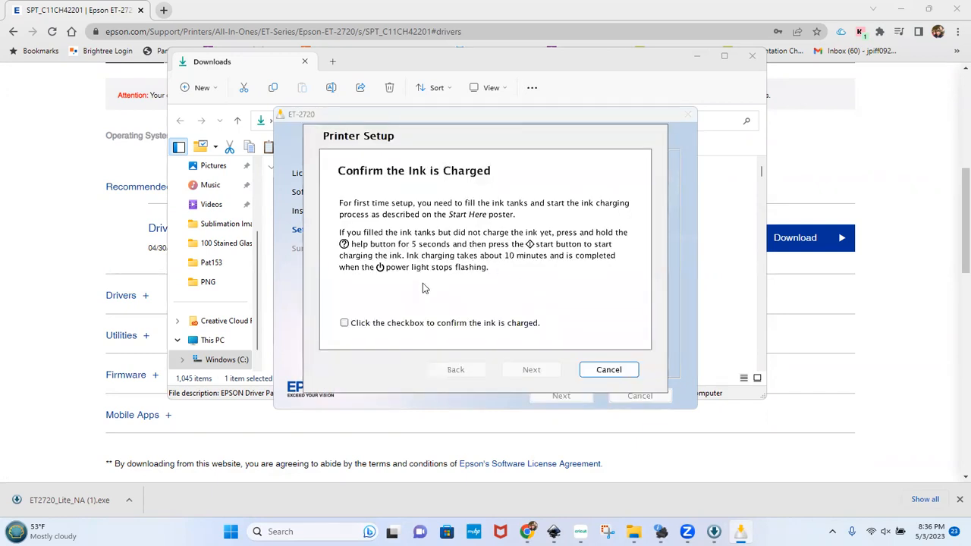
pyautogui.click(610, 368)
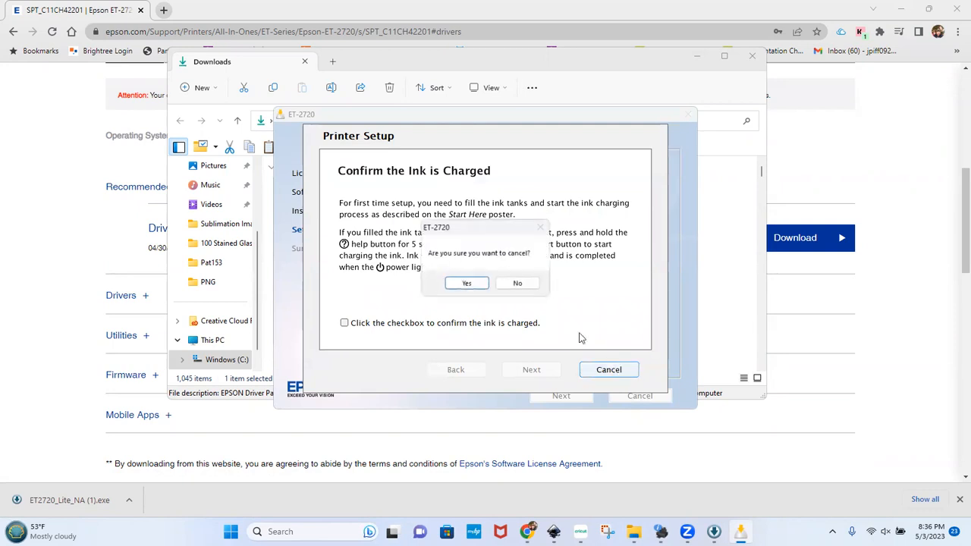
pyautogui.click(517, 284)
pyautogui.click(344, 322)
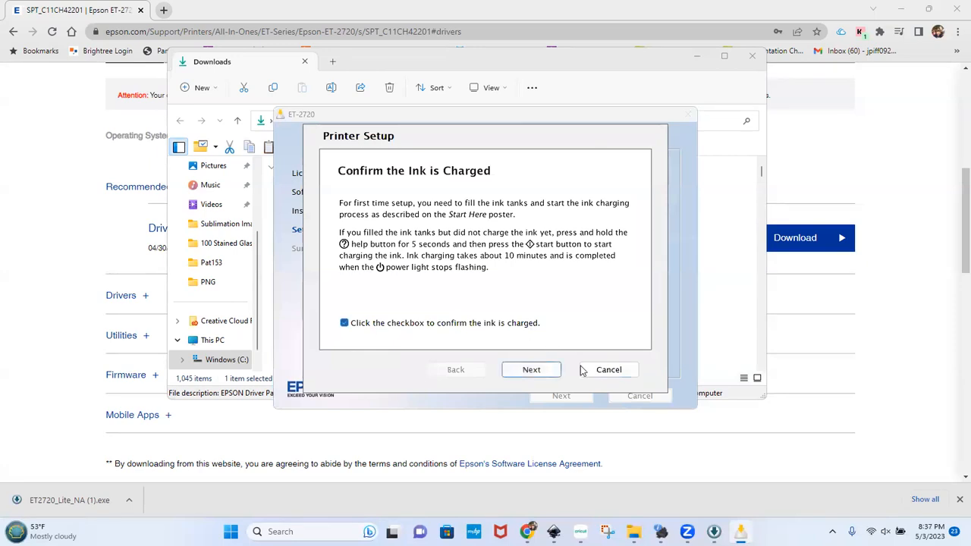
pyautogui.click(531, 370)
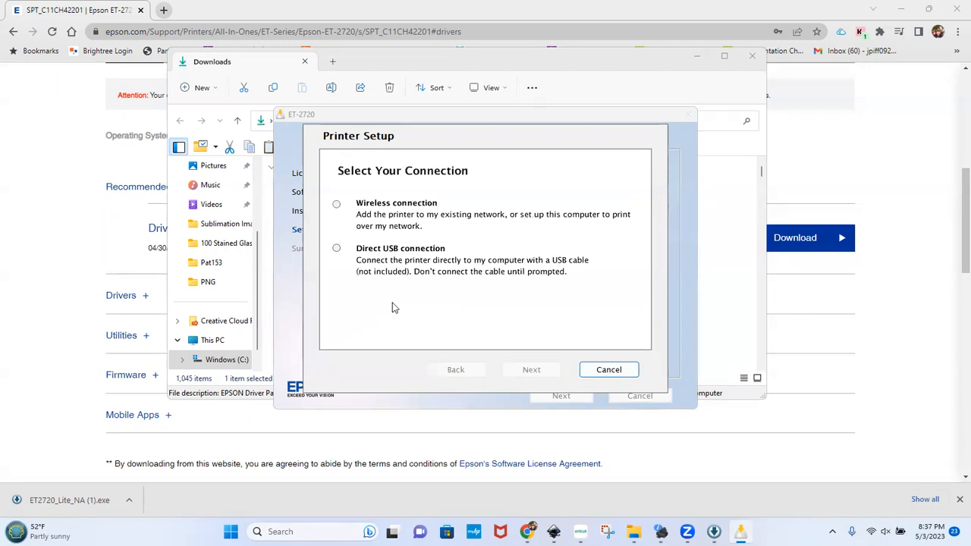
# - Choose a wireless connection and specify that the printer is already on the wireless network
pyautogui.click(341, 204)
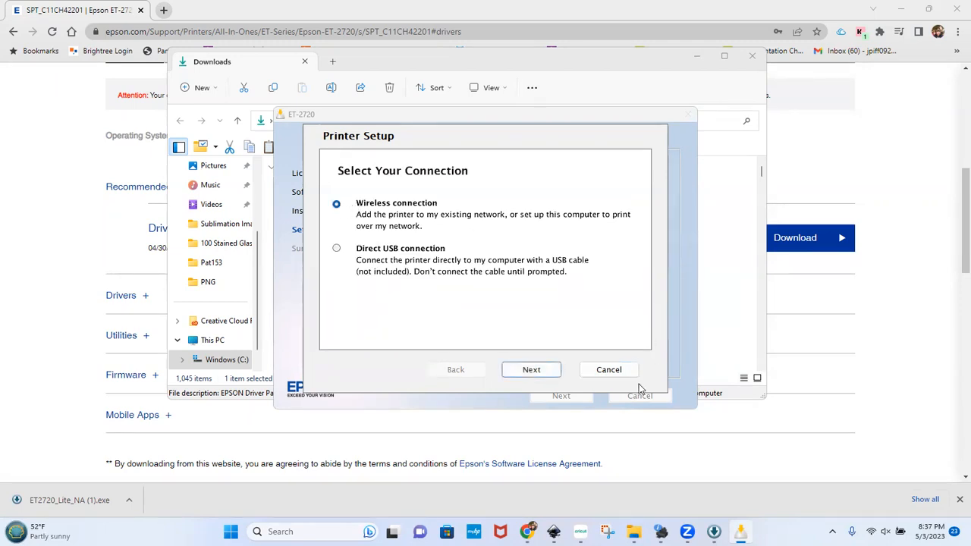
pyautogui.click(530, 370)
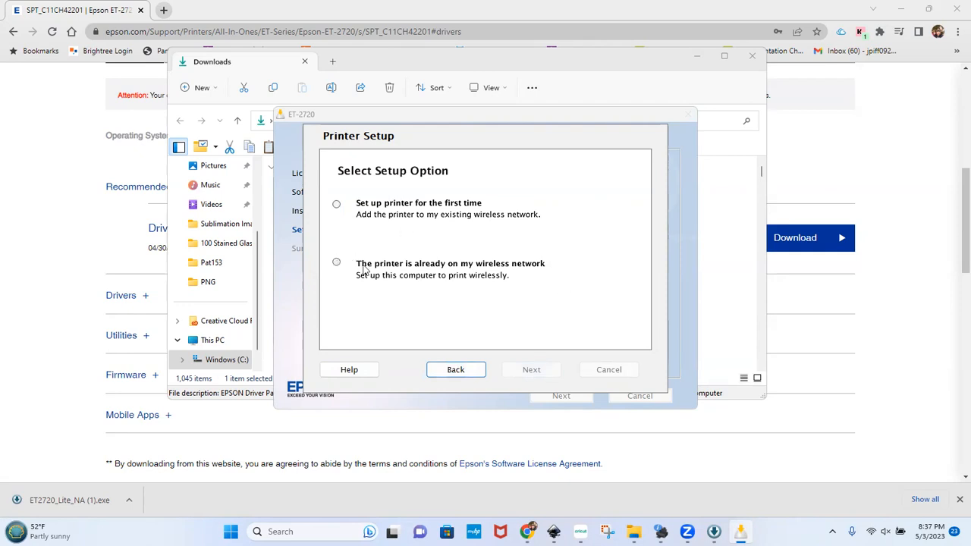
pyautogui.click(336, 264)
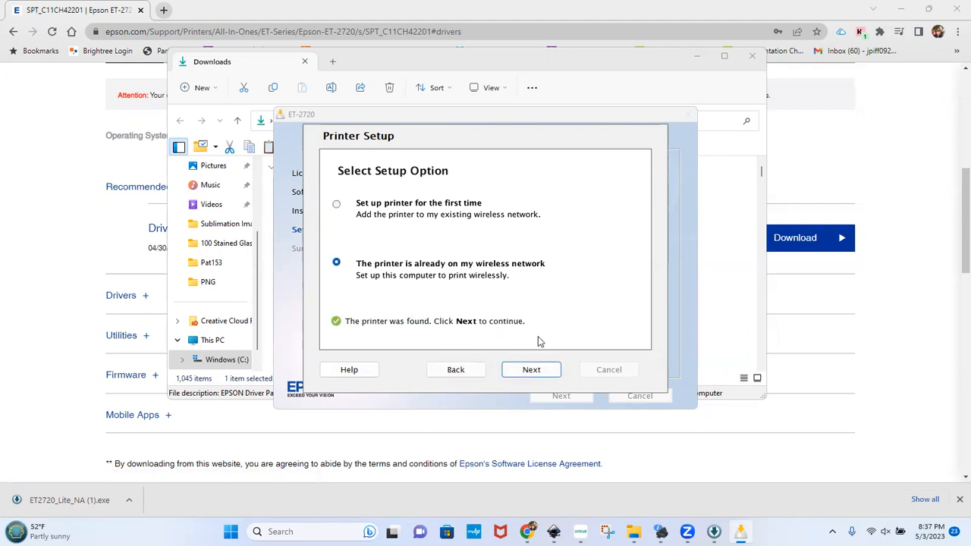
pyautogui.click(536, 374)
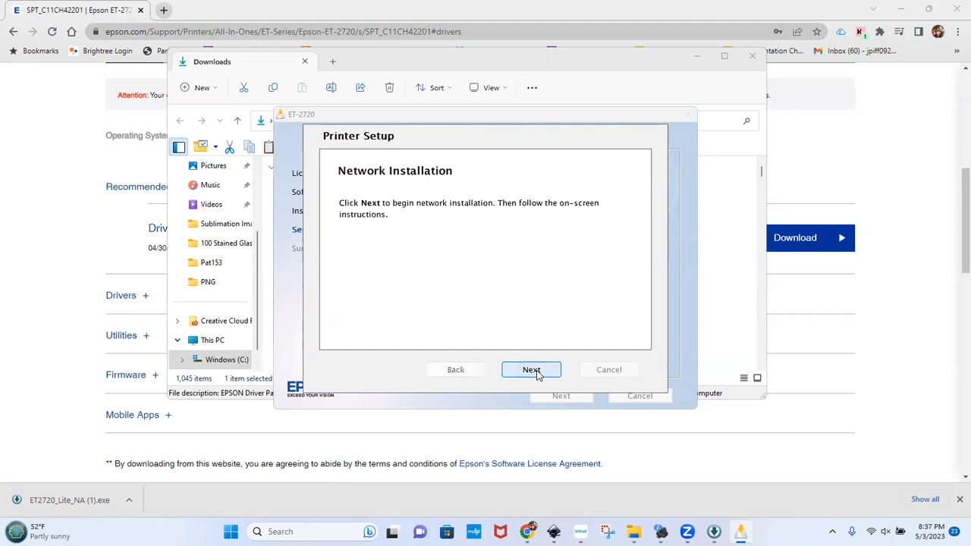
# - Run the network installation and print a test page
pyautogui.click(536, 372)
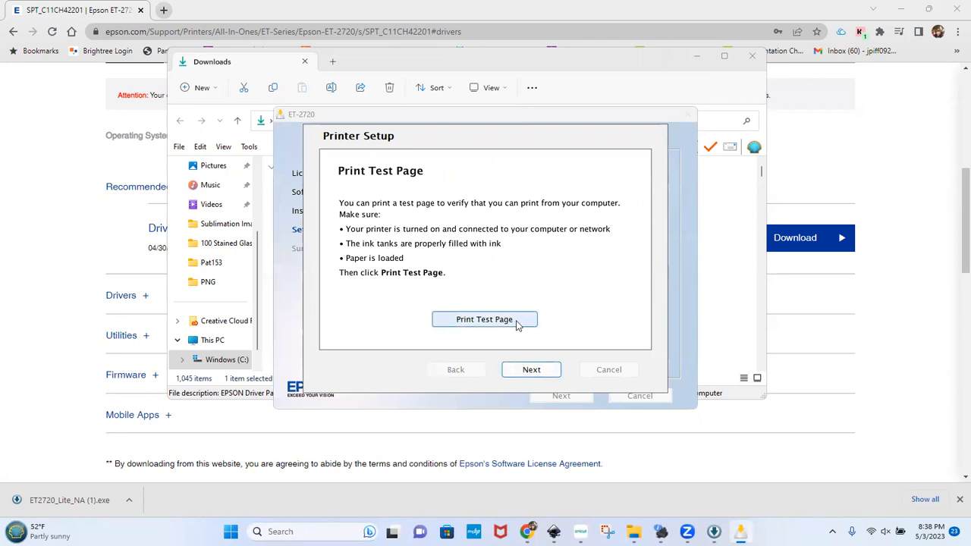
pyautogui.click(516, 321)
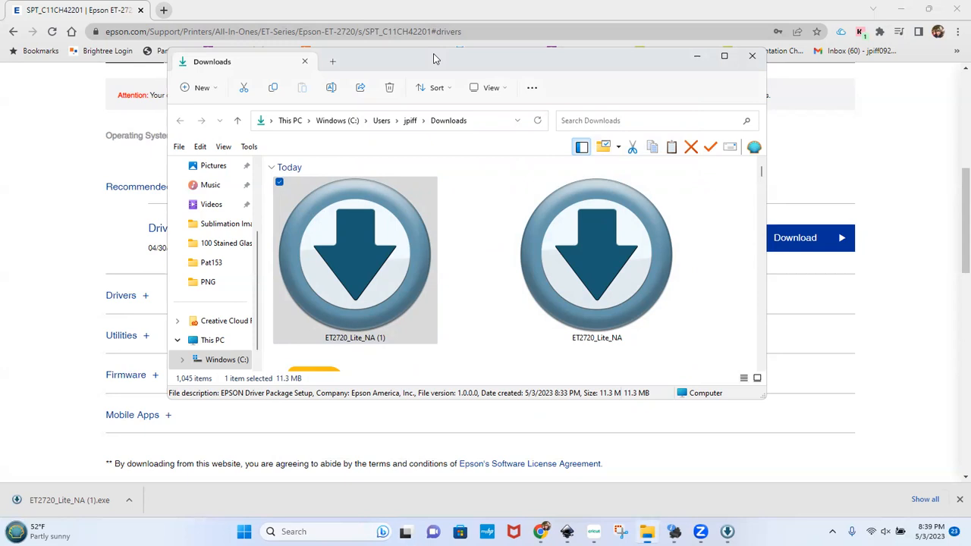
# - Close the Downloads folder window and minimize the browser to return to the desktop
pyautogui.moveTo(434, 58); pyautogui.dragTo(439, 33)
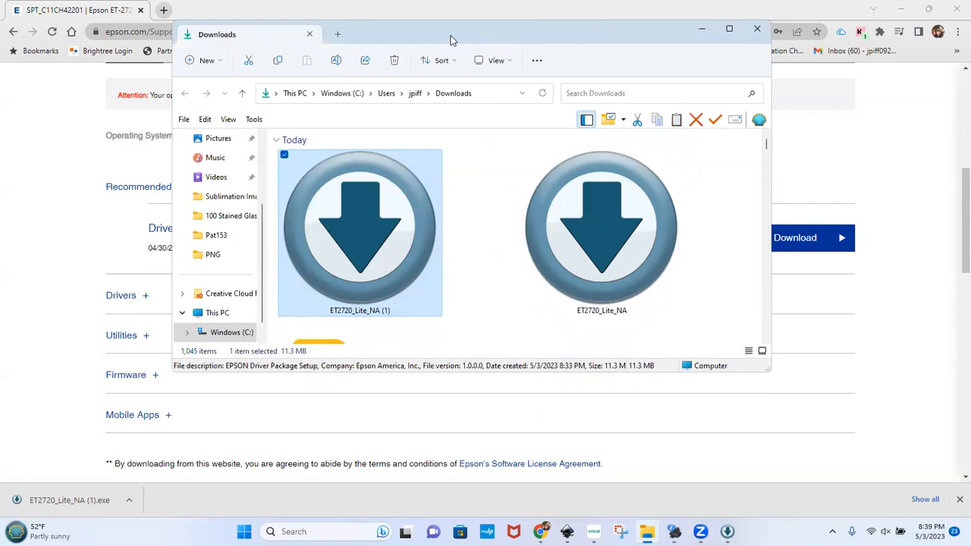
pyautogui.click(757, 29)
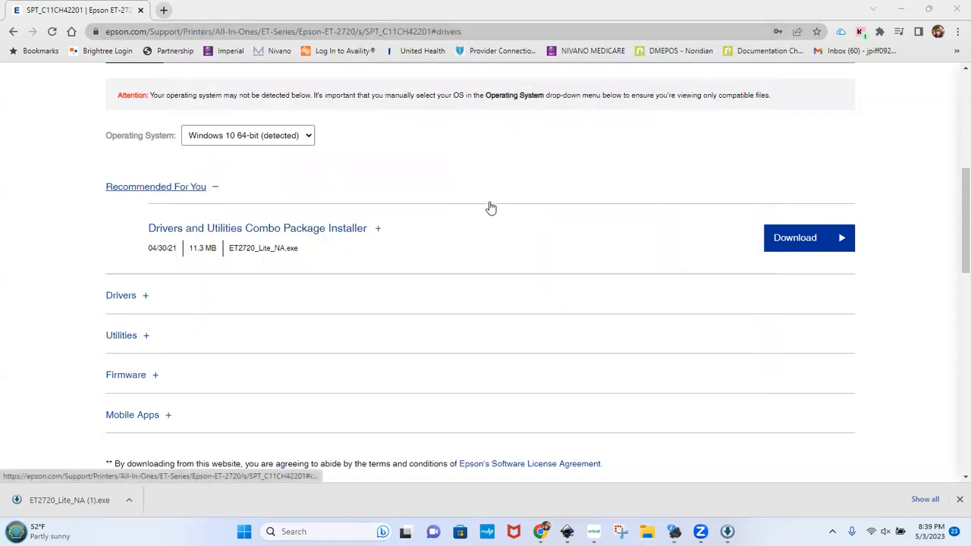
pyautogui.click(900, 9)
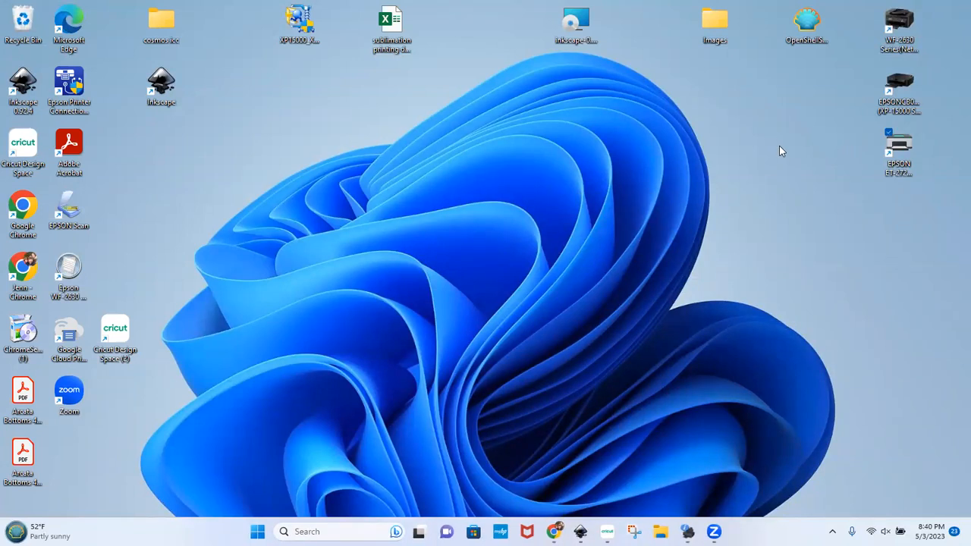
# - Inspect the layout options in the EPSON ET-2720 printer's printing preferences from its desktop shortcut, and close them without changes
pyautogui.rightClick(897, 146)
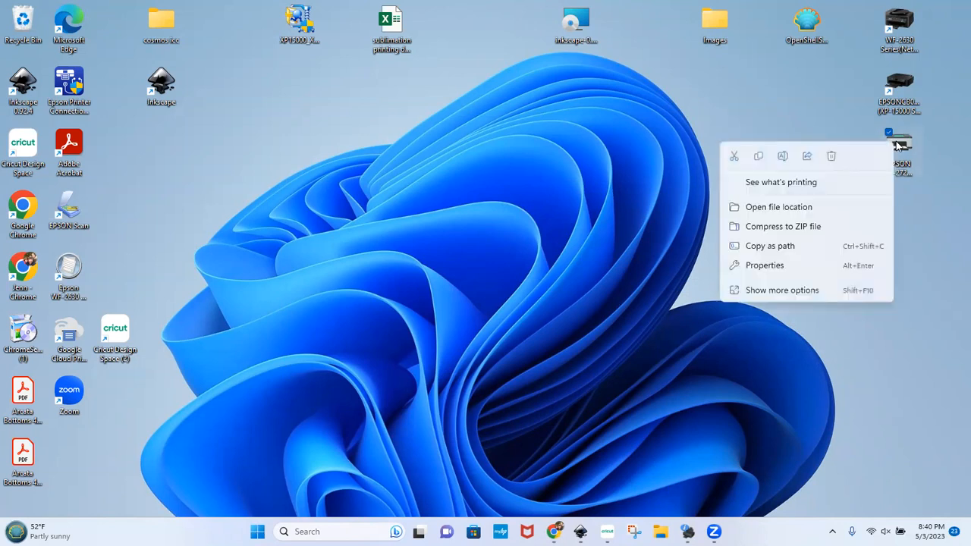
pyautogui.click(797, 291)
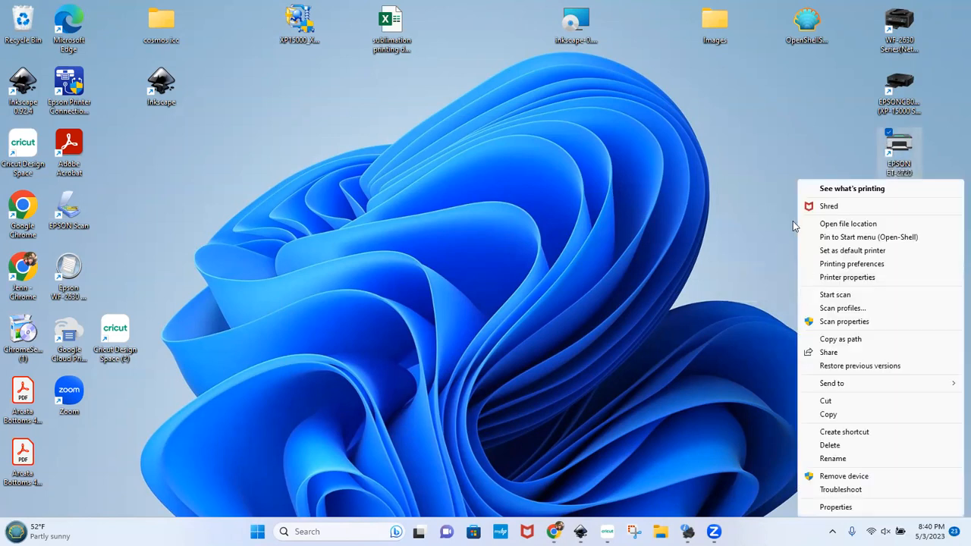
pyautogui.click(873, 263)
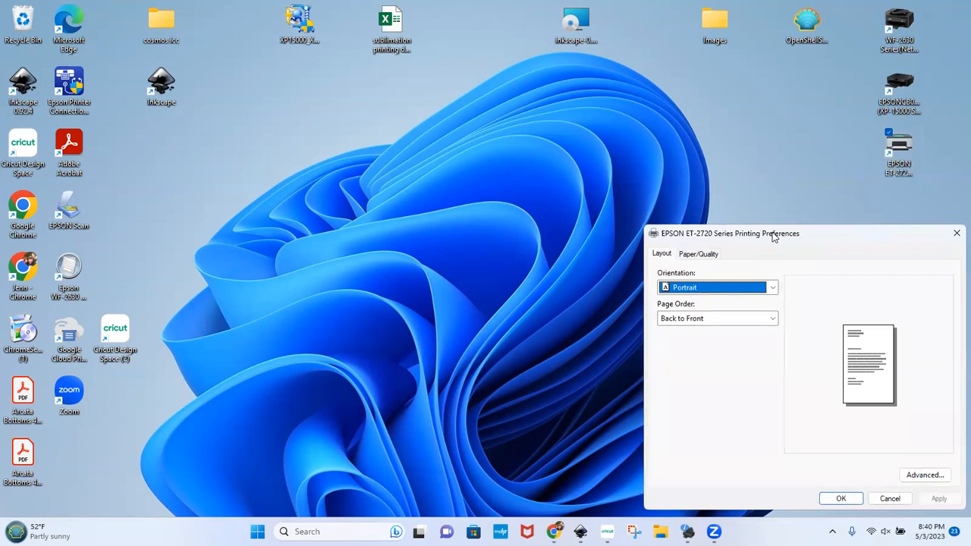
pyautogui.moveTo(773, 237); pyautogui.dragTo(538, 94)
pyautogui.click(536, 145)
pyautogui.click(523, 154)
pyautogui.click(457, 114)
pyautogui.click(435, 112)
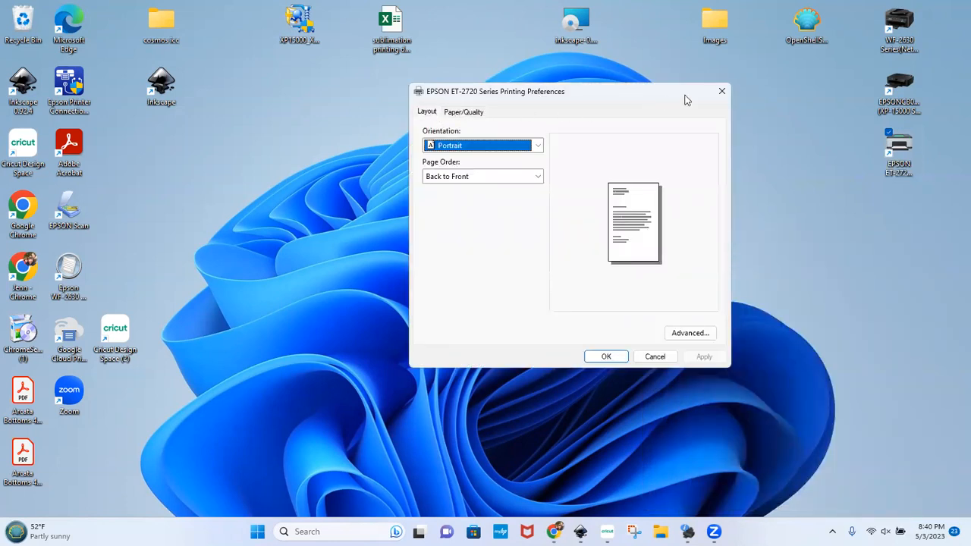
pyautogui.click(721, 91)
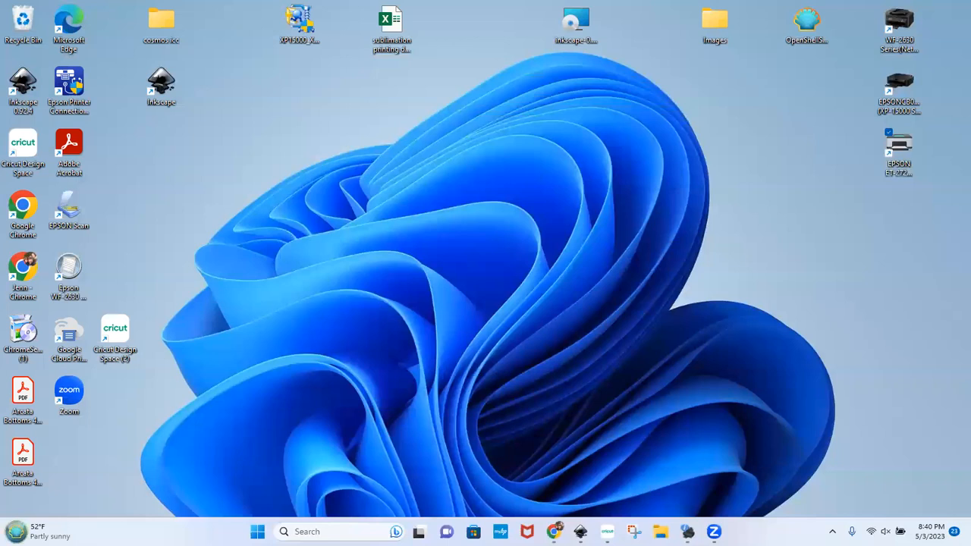
# - Open Devices and Printers from the desktop and bring the list of printers into view
pyautogui.click(7, 530)
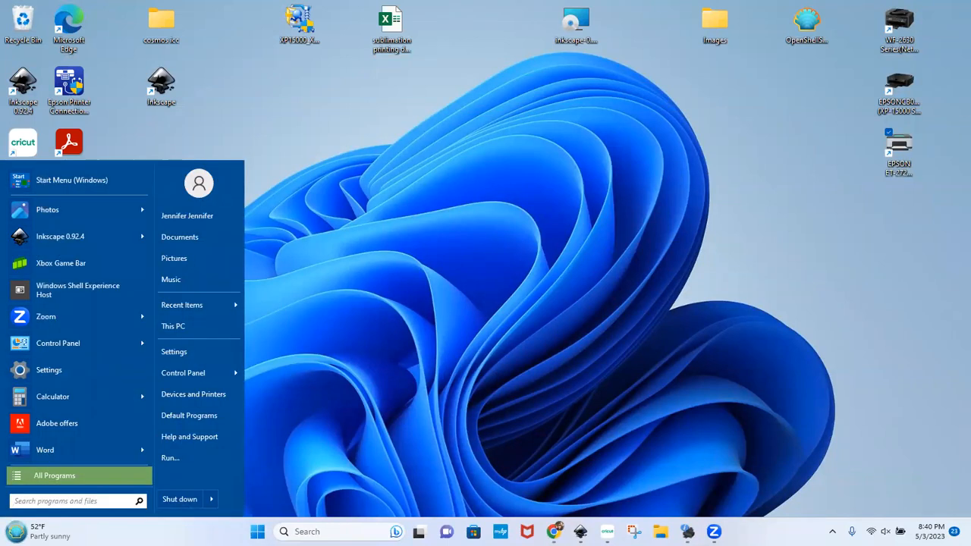
pyautogui.click(13, 531)
pyautogui.click(14, 531)
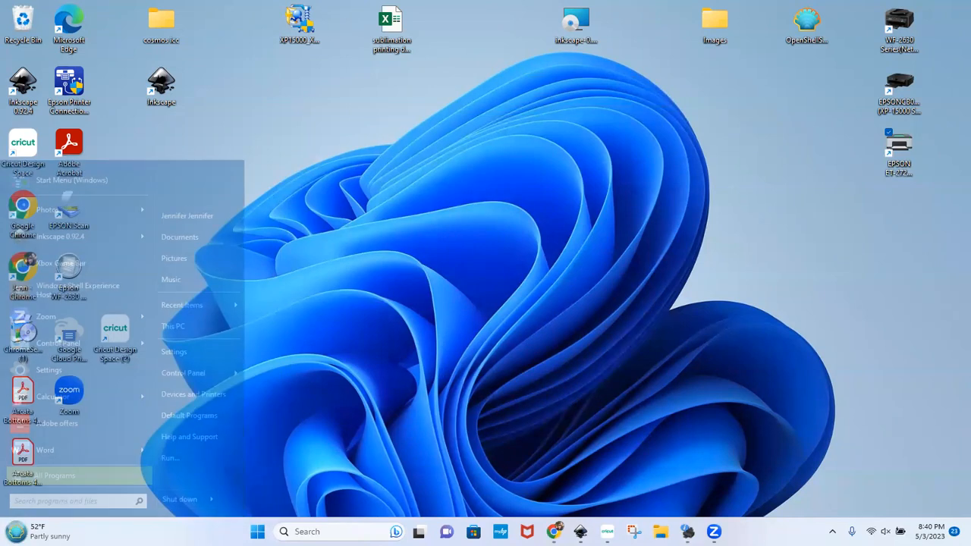
pyautogui.click(190, 393)
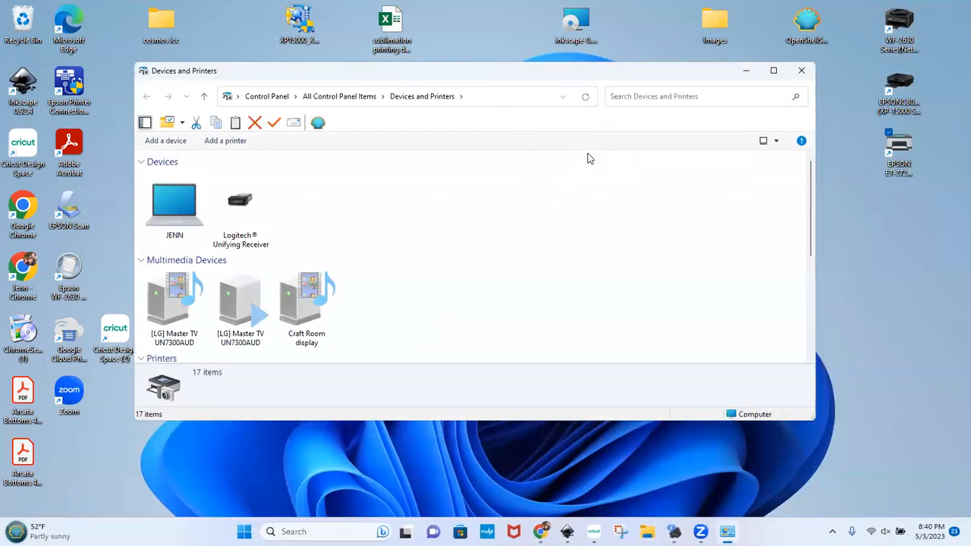
pyautogui.scroll(-2, 587, 157)
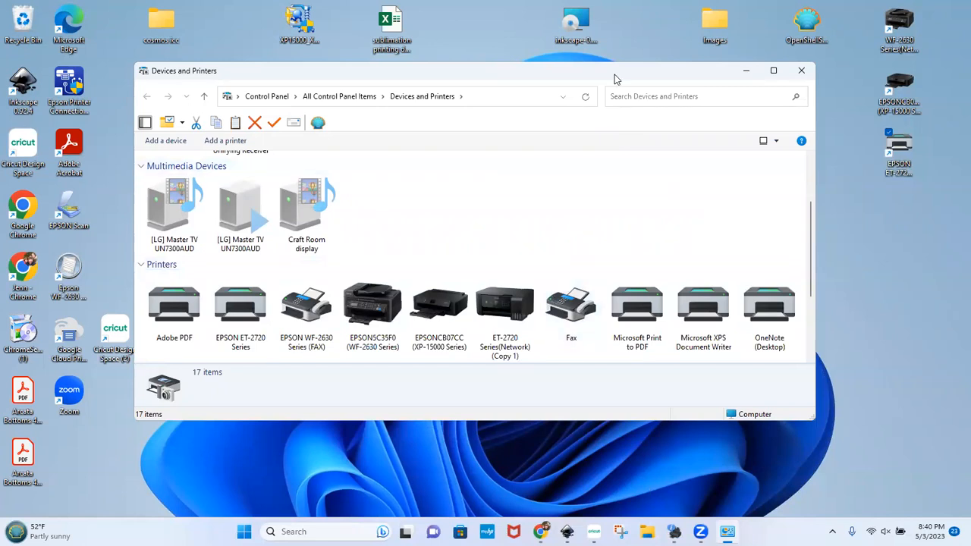
pyautogui.moveTo(615, 74); pyautogui.dragTo(600, 45)
# - Open the printing preferences of the ET-2720 Series(Network) (Copy 1) printer and reposition the dialog over the printer list
pyautogui.moveTo(494, 330)
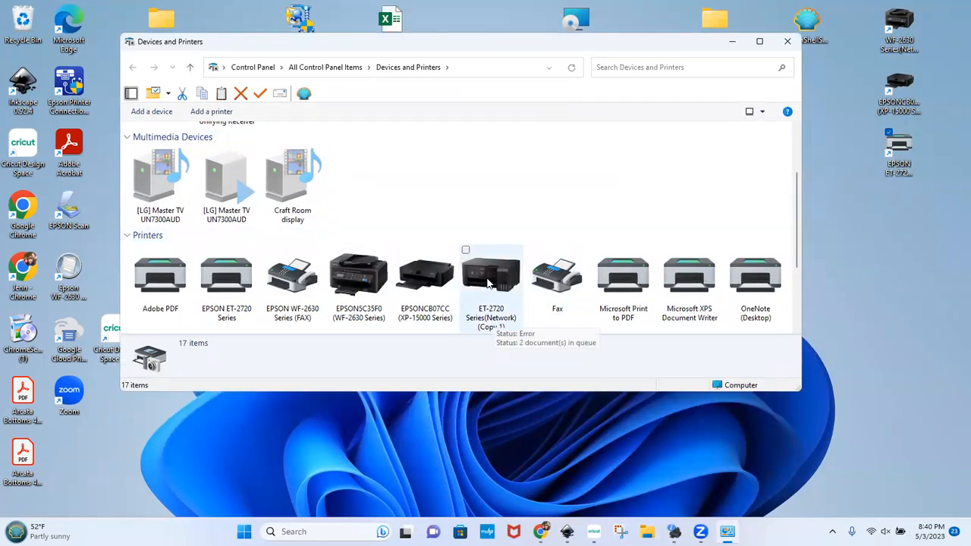
pyautogui.rightClick(488, 283)
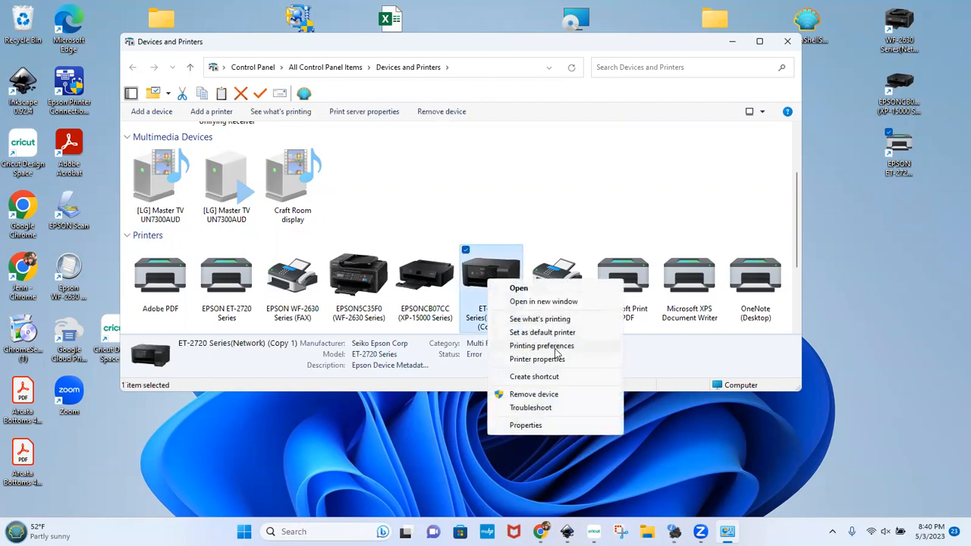
pyautogui.click(556, 347)
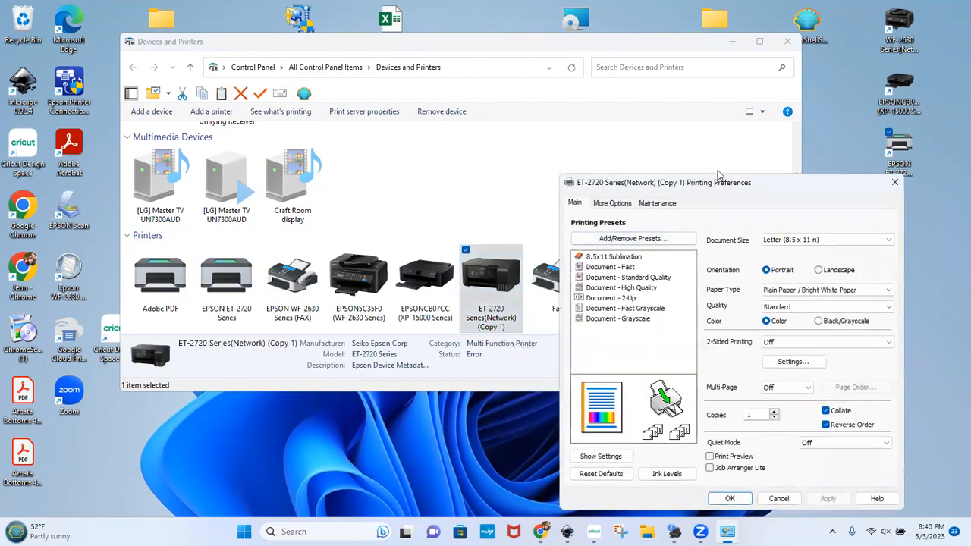
pyautogui.moveTo(718, 172); pyautogui.dragTo(561, 70)
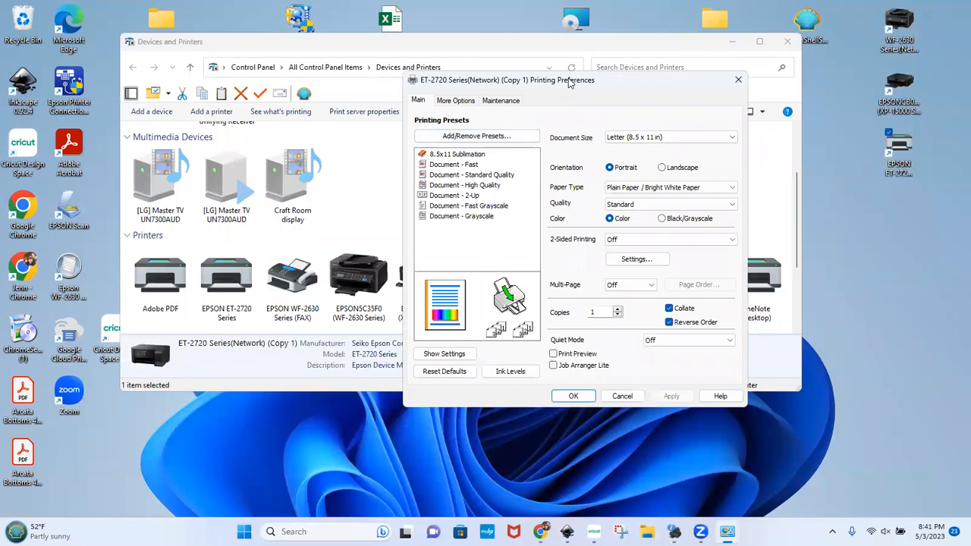
pyautogui.moveTo(569, 84); pyautogui.dragTo(517, 71)
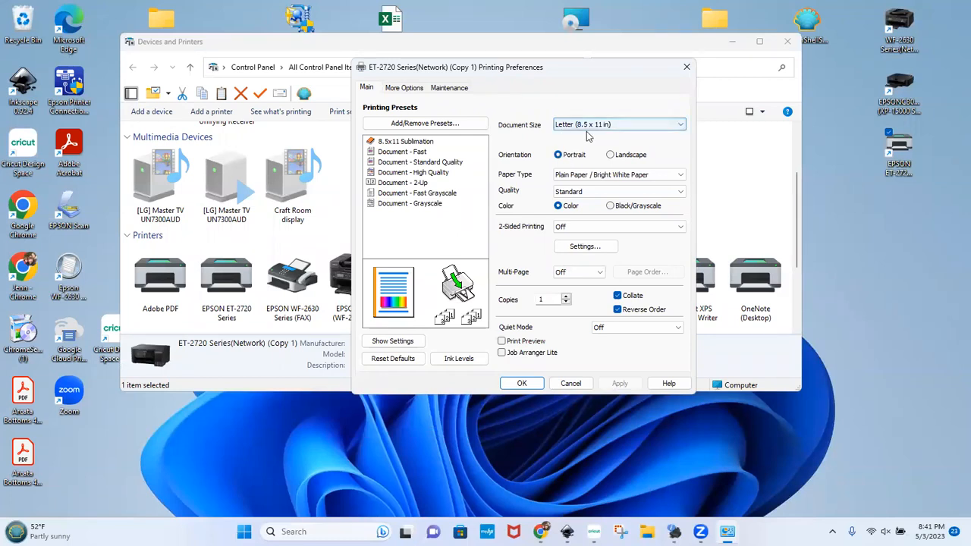
# - Set the paper type to Premium Presentation Paper Matte and the quality to High, and enable Print Preview
pyautogui.moveTo(412, 146)
pyautogui.click(580, 178)
pyautogui.click(595, 243)
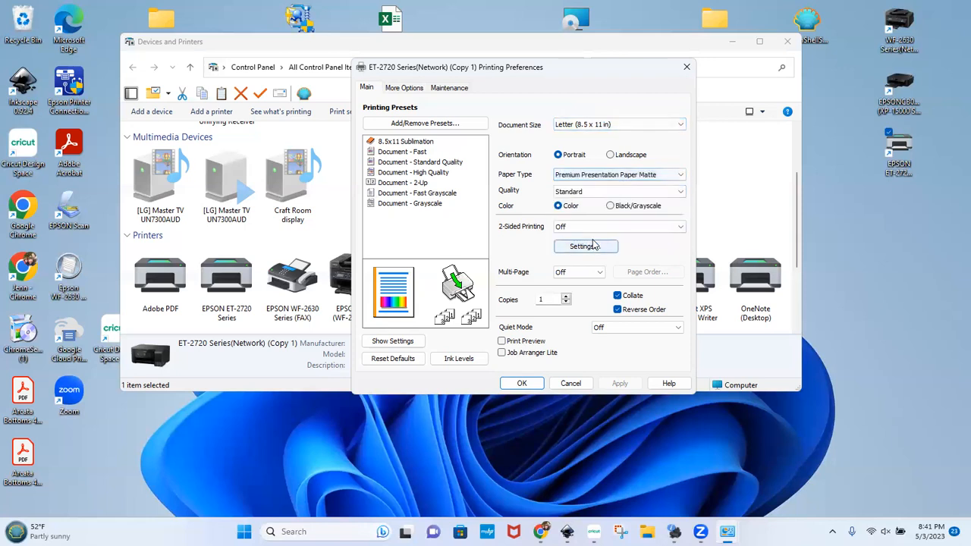
pyautogui.click(574, 192)
pyautogui.click(574, 214)
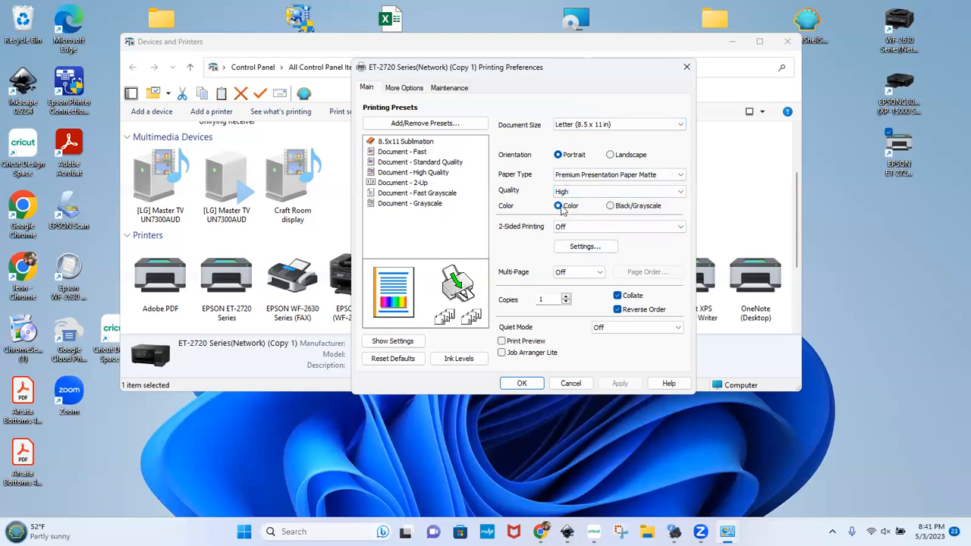
pyautogui.click(502, 341)
# - Set the output paper to Letter (8.5 x 11 in) in the additional printing options
pyautogui.click(407, 88)
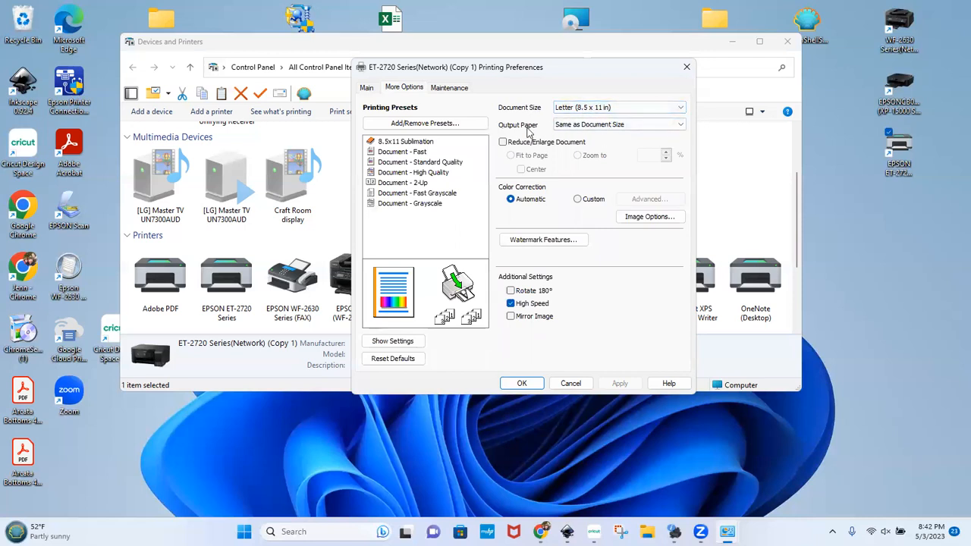
pyautogui.click(580, 125)
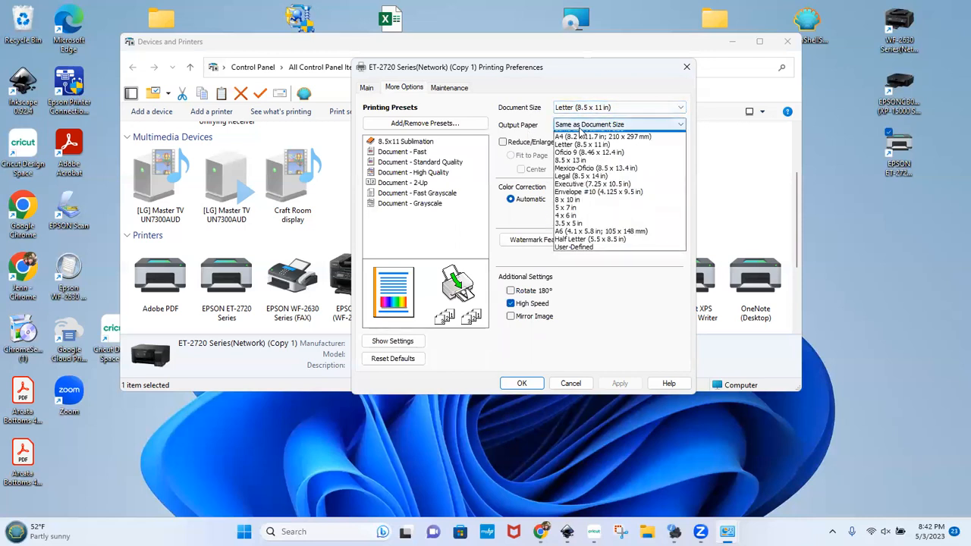
pyautogui.click(581, 151)
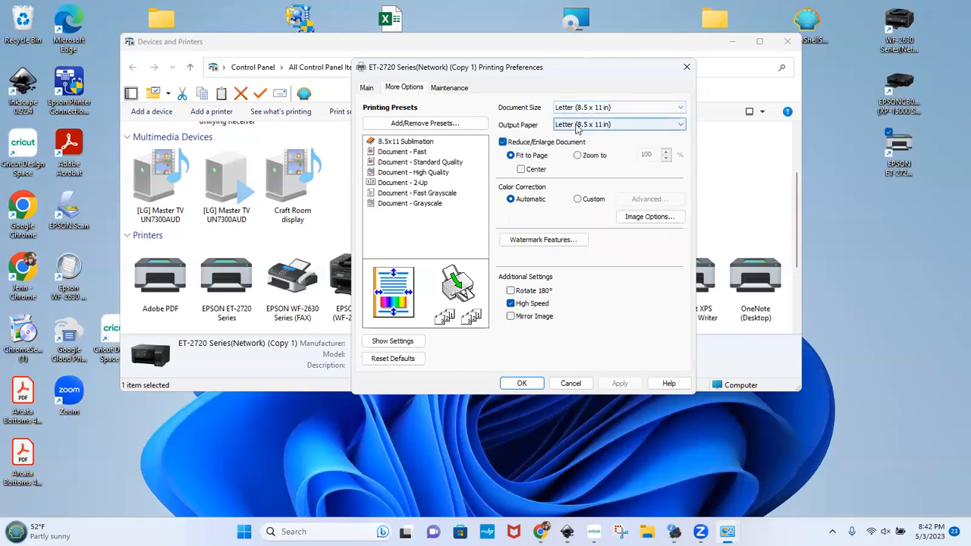
pyautogui.click(575, 126)
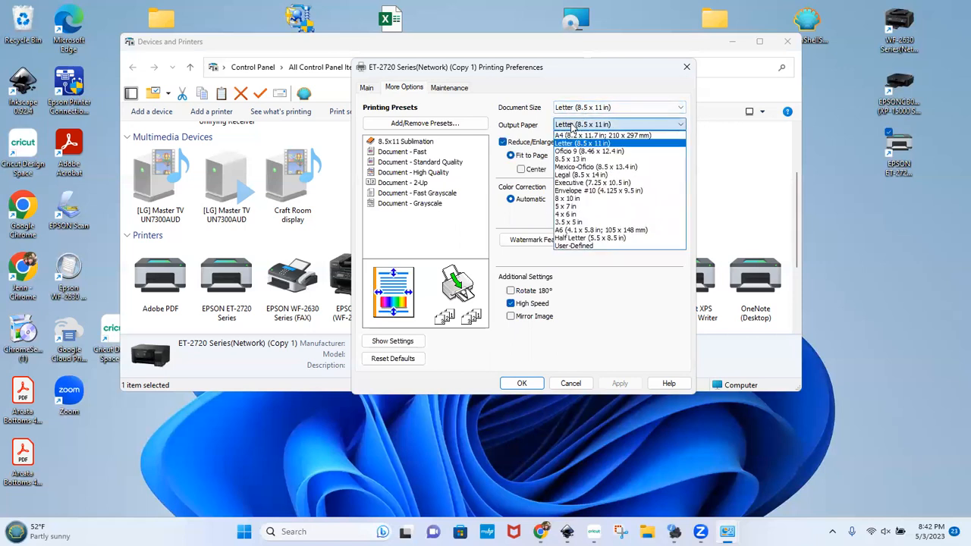
pyautogui.click(573, 128)
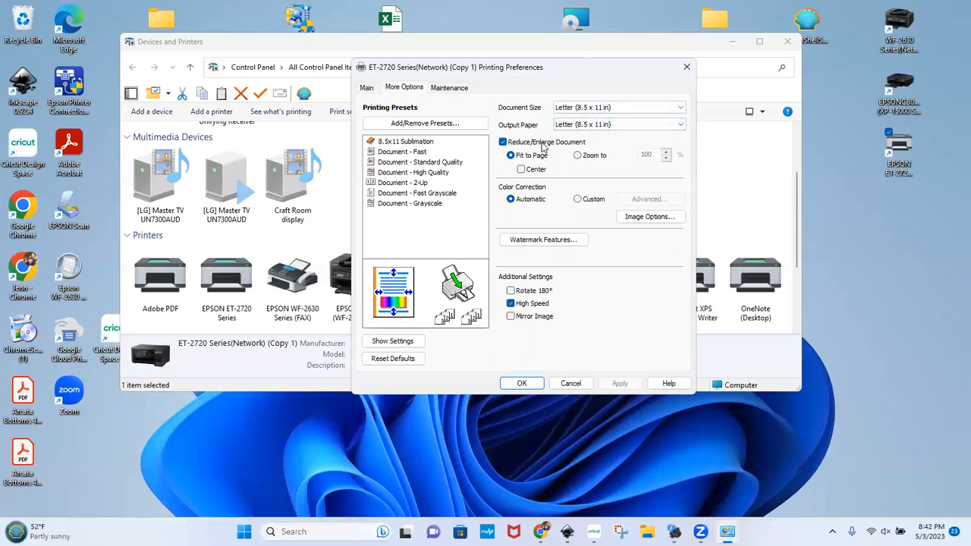
# - Switch color correction to Custom and select Color Controls as the color management method in its advanced settings
pyautogui.click(578, 200)
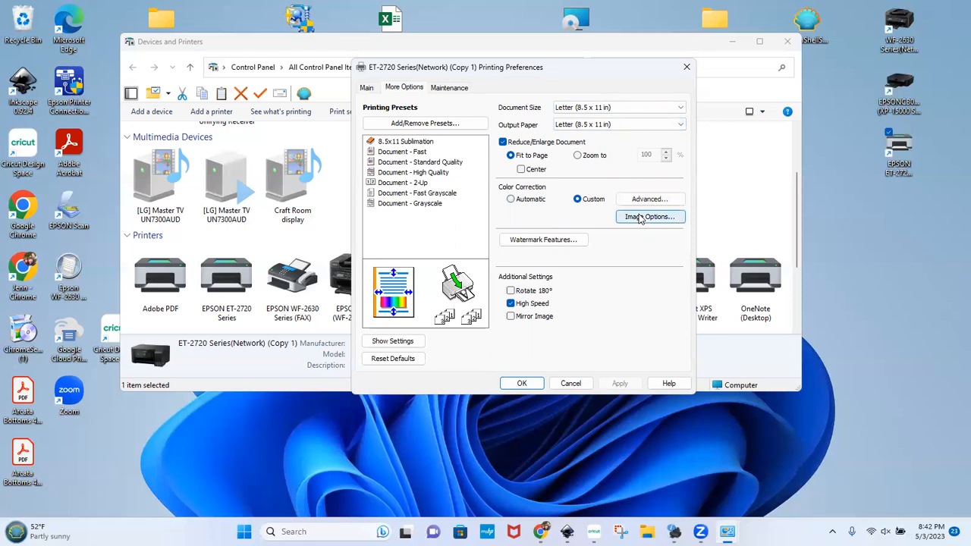
pyautogui.click(641, 217)
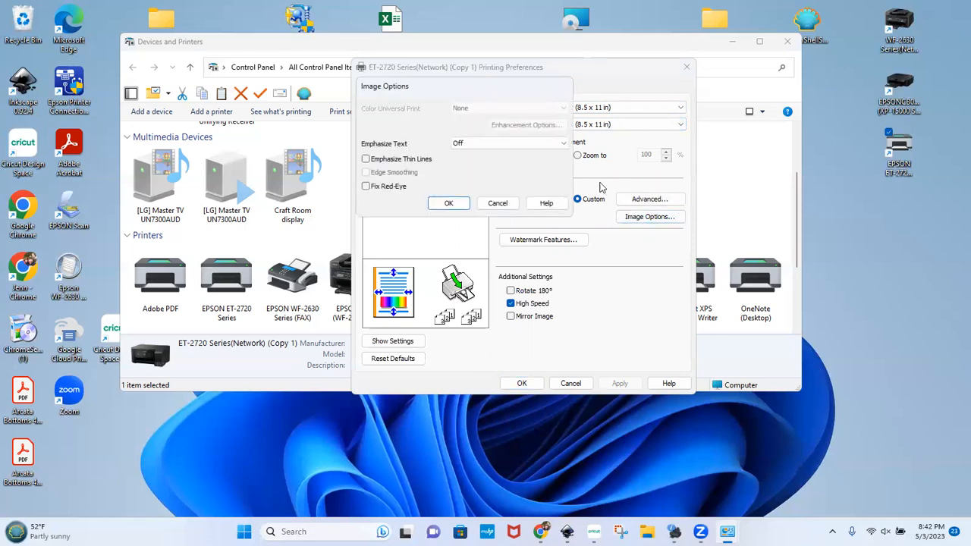
pyautogui.click(495, 203)
pyautogui.click(637, 198)
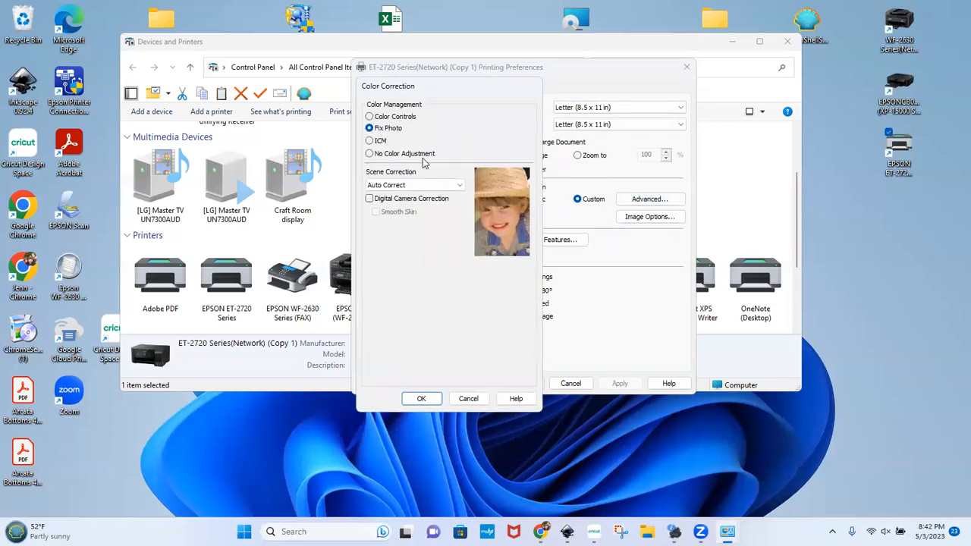
pyautogui.click(370, 117)
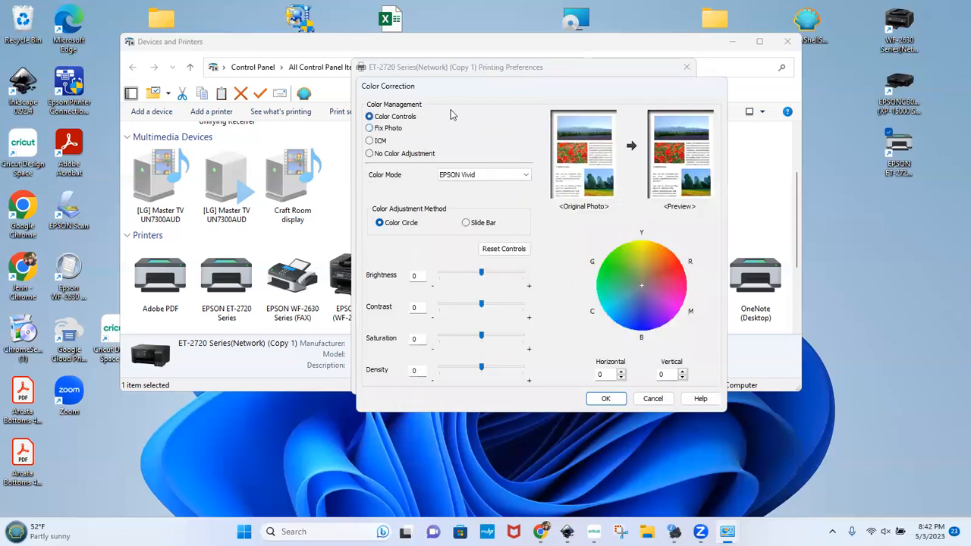
# - Try the Adobe RGB color mode and return the color mode to EPSON Vivid
pyautogui.click(458, 176)
pyautogui.click(458, 175)
pyautogui.click(458, 176)
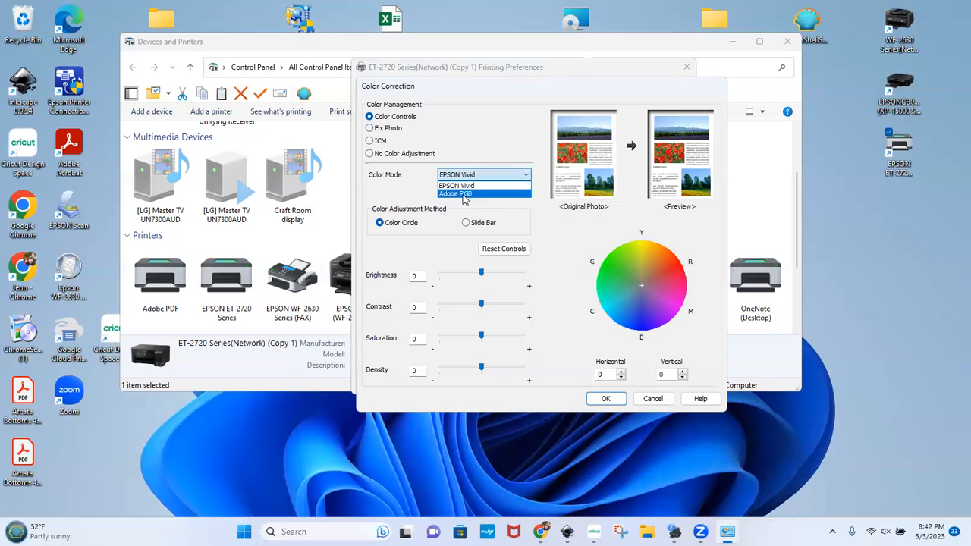
pyautogui.click(464, 194)
pyautogui.click(468, 195)
pyautogui.click(468, 195)
pyautogui.click(465, 176)
pyautogui.click(452, 189)
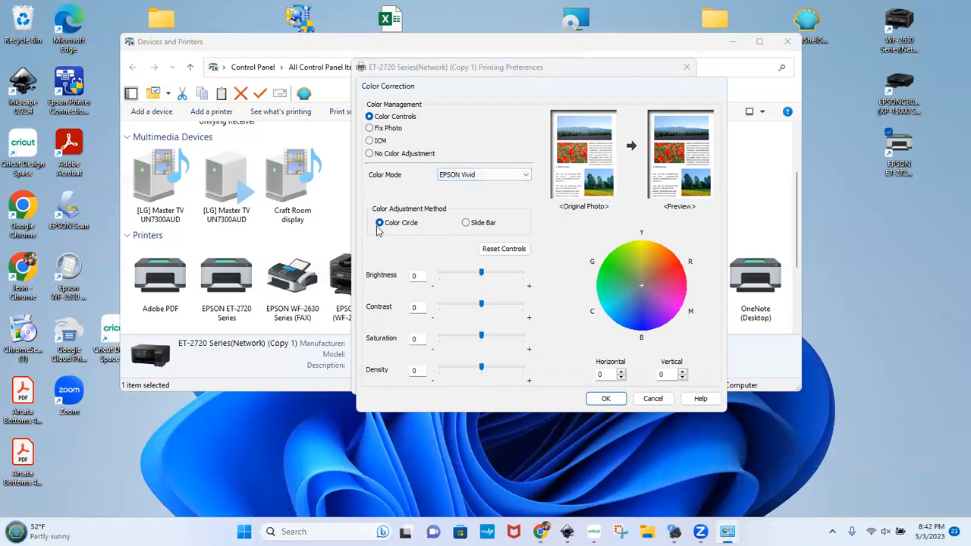
# - Choose the Slide Bar adjustment method and set brightness to 9, contrast to 7 and saturation to 15
pyautogui.click(466, 224)
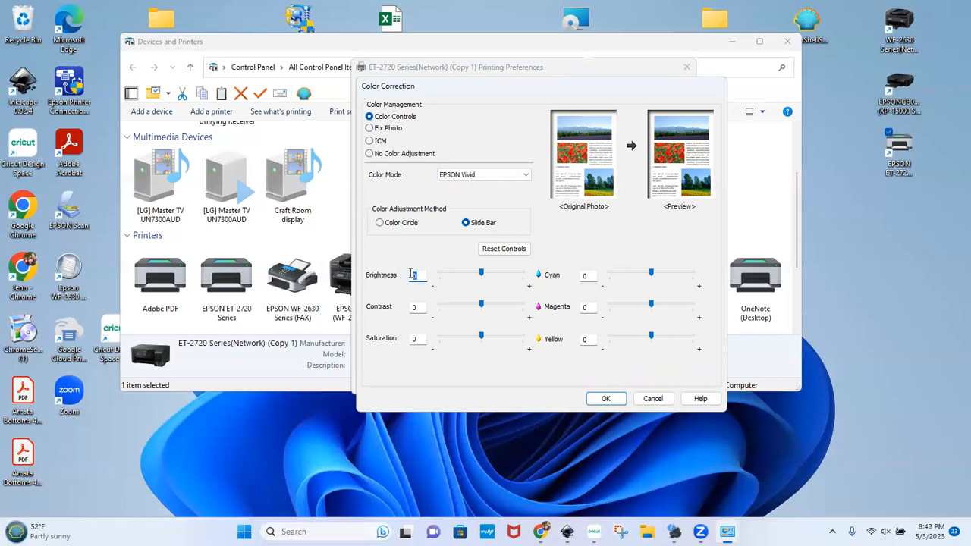
pyautogui.write('9')
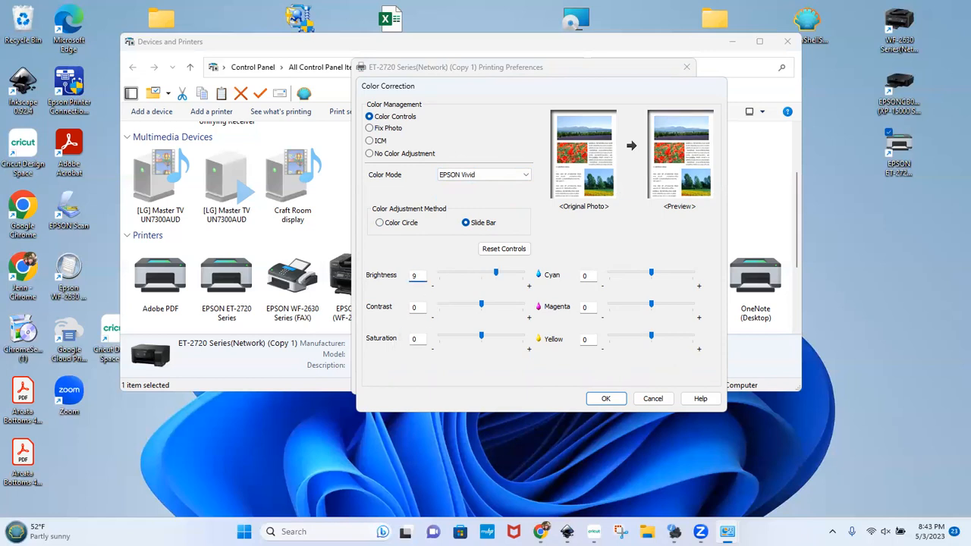
pyautogui.click(413, 307)
pyautogui.write('7')
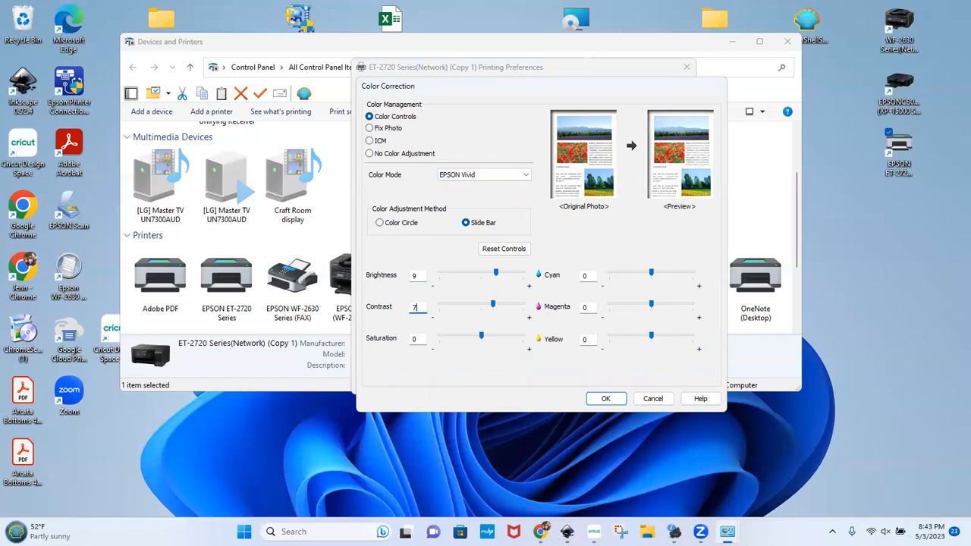
pyautogui.click(414, 339)
pyautogui.write('15')
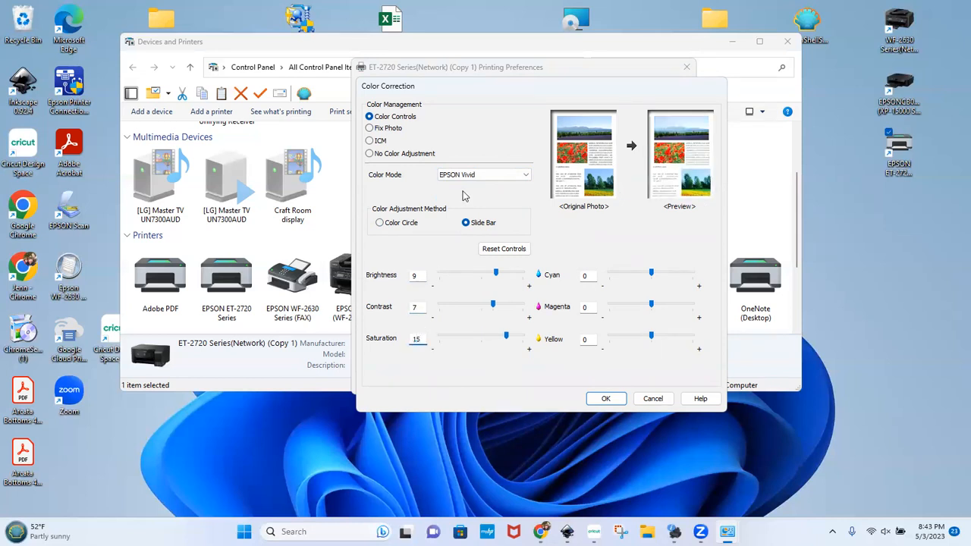
# - Switch the adjustment method to Color Circle, set the density to 4, and confirm the color correction settings
pyautogui.click(380, 223)
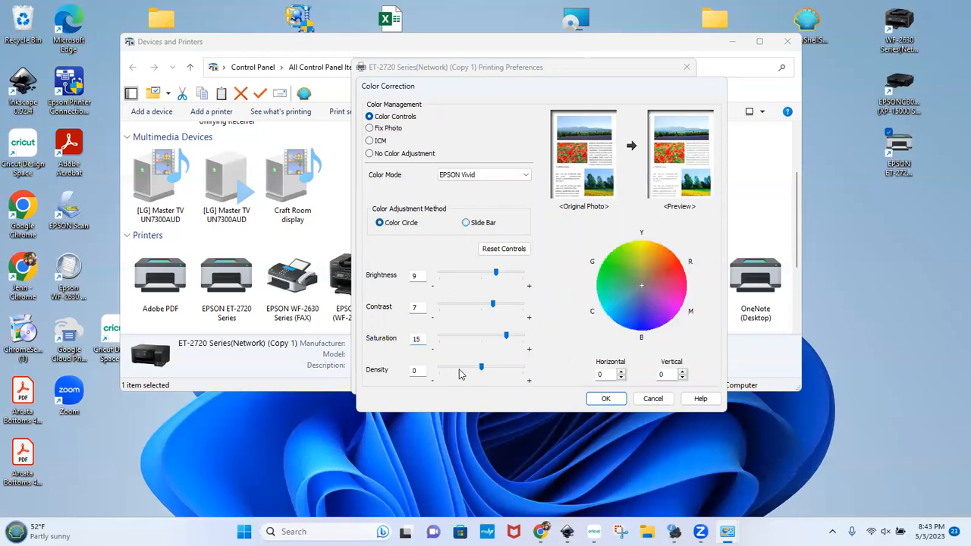
pyautogui.doubleClick(412, 370)
pyautogui.write('4')
pyautogui.click(606, 398)
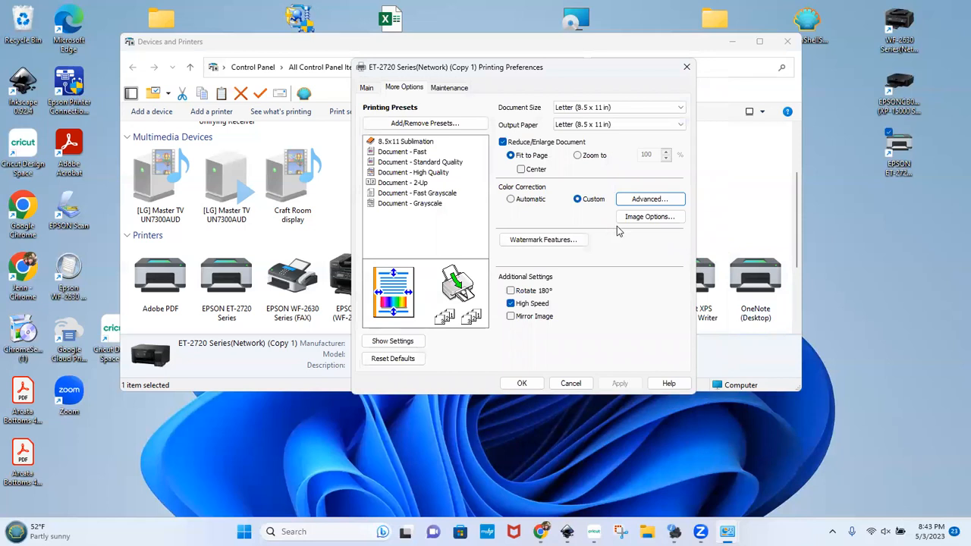
# - Turn off High Speed and turn on Mirror Image, and view the custom presets dialog without saving a preset
pyautogui.click(511, 305)
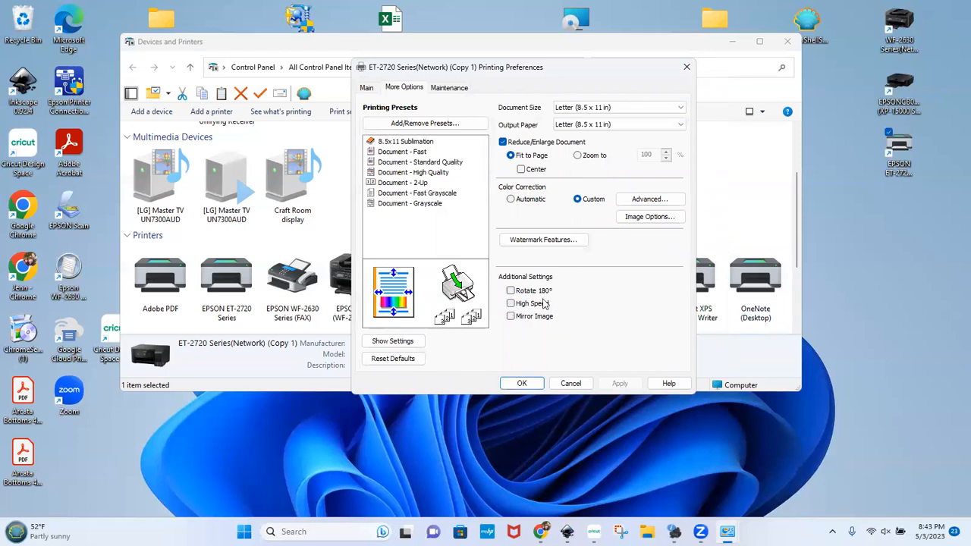
pyautogui.click(511, 316)
pyautogui.click(426, 123)
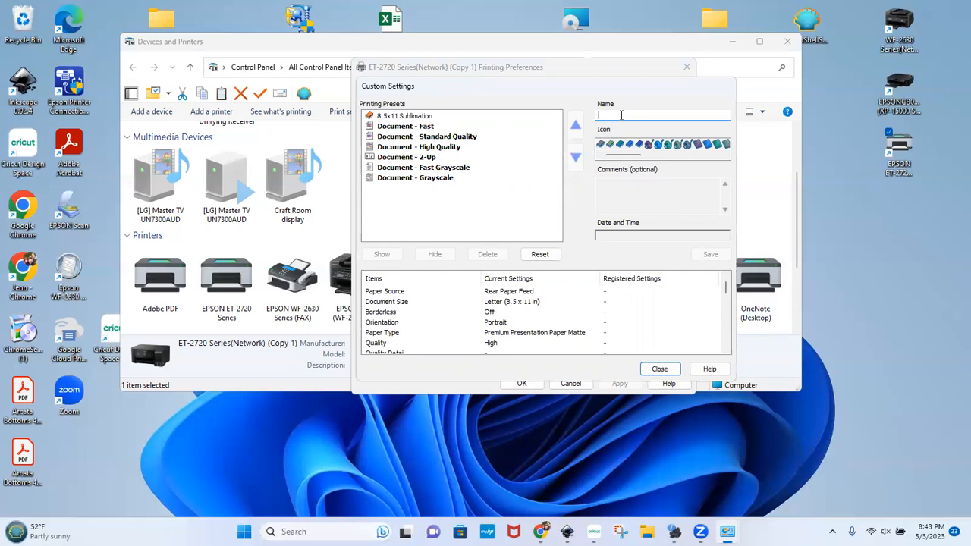
pyautogui.click(671, 369)
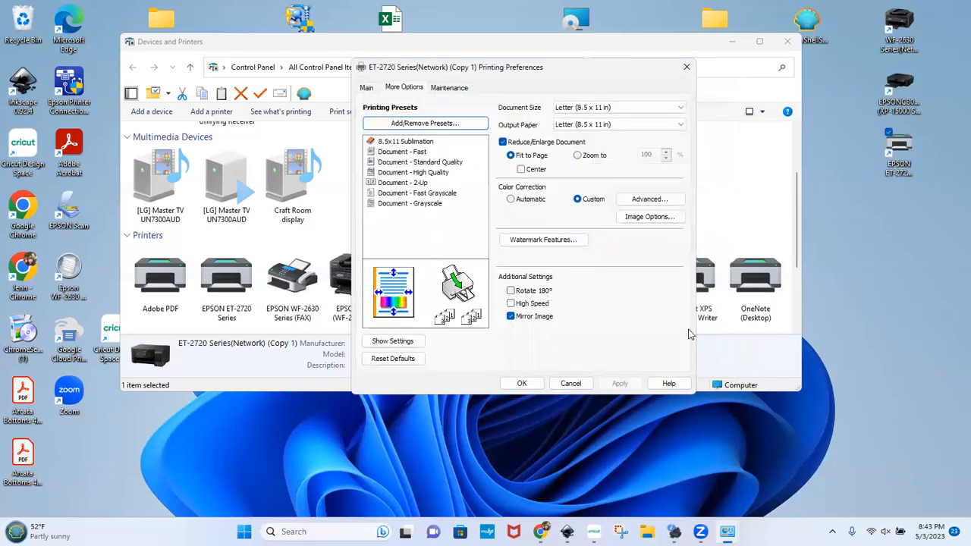
# - Set the document size to Tabloid (11 x 17 in) and check the resulting output paper and scaling options
pyautogui.click(365, 88)
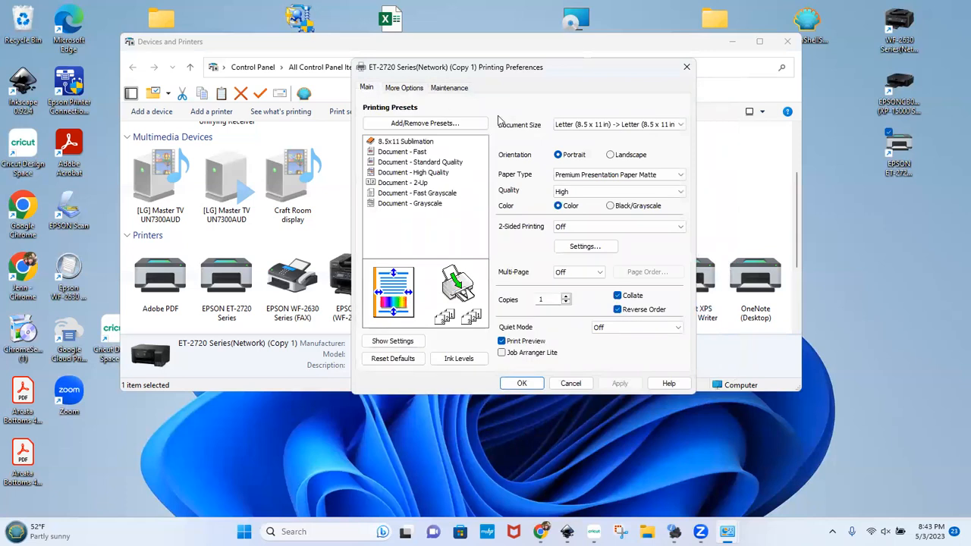
pyautogui.click(584, 125)
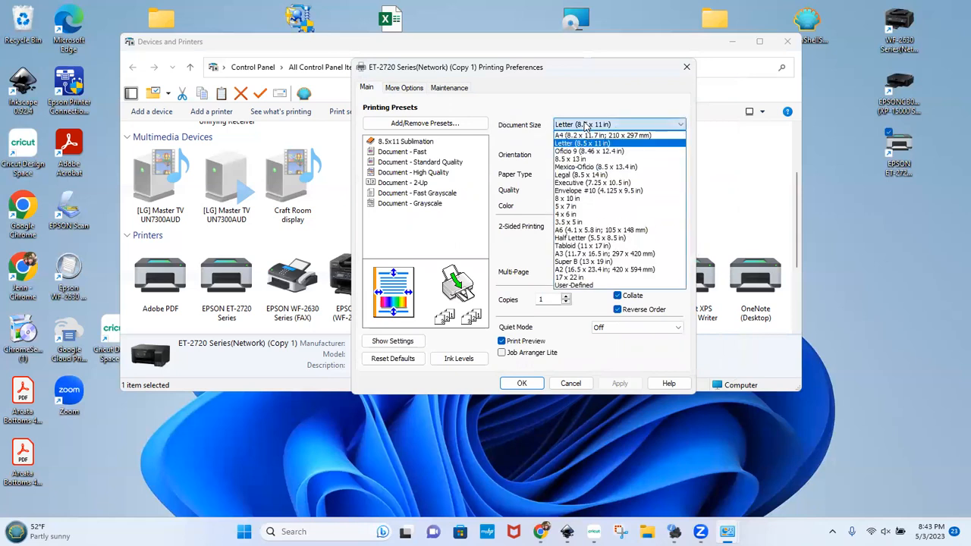
pyautogui.click(598, 246)
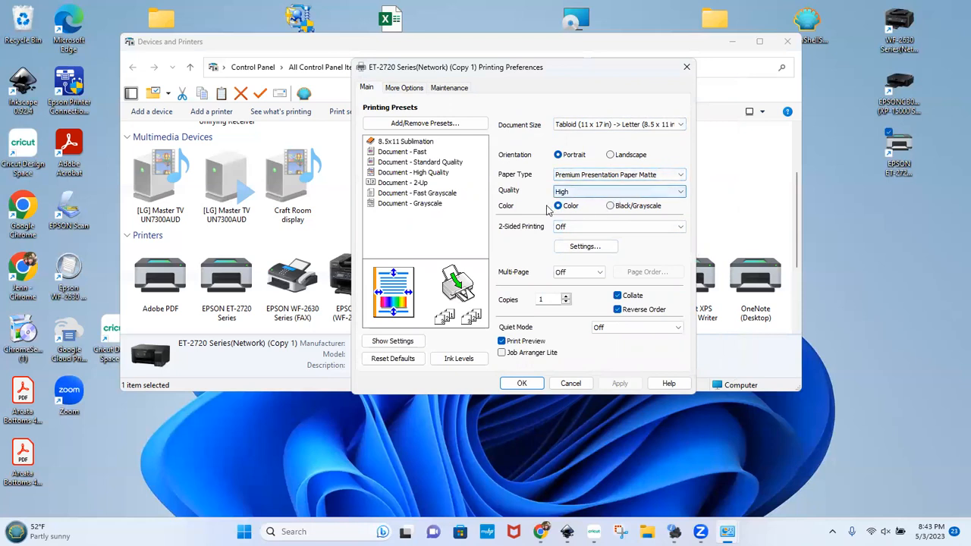
pyautogui.click(414, 89)
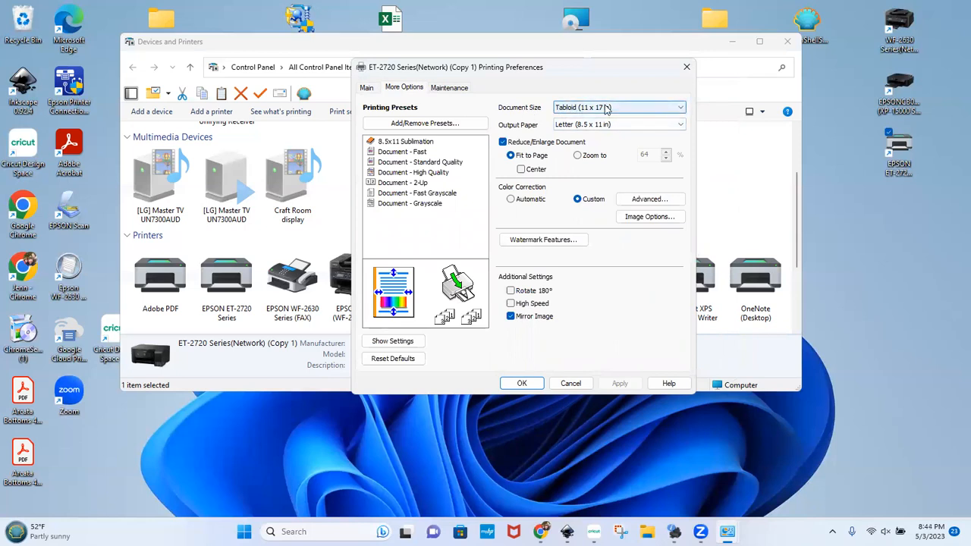
# - Set the output paper to User-Defined and review the advanced color correction settings
pyautogui.click(574, 126)
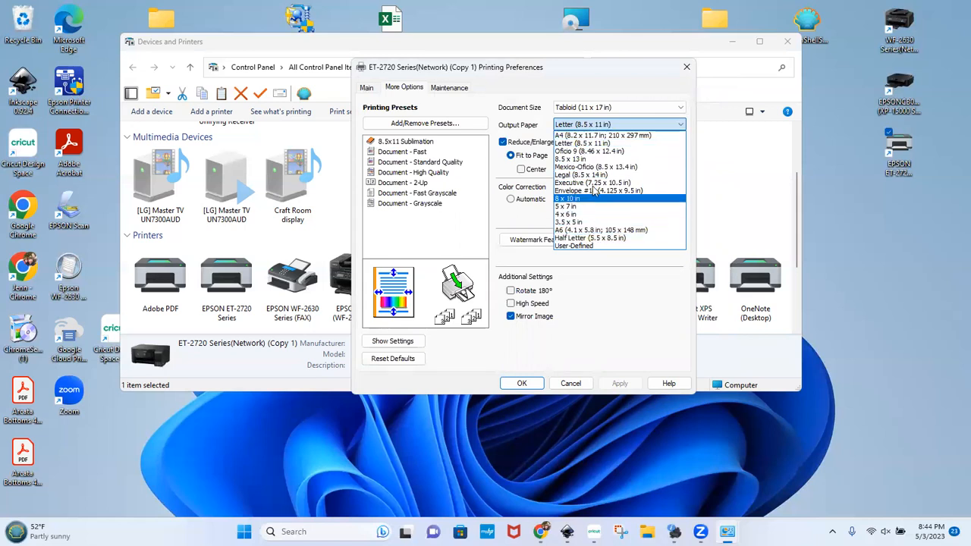
pyautogui.click(593, 246)
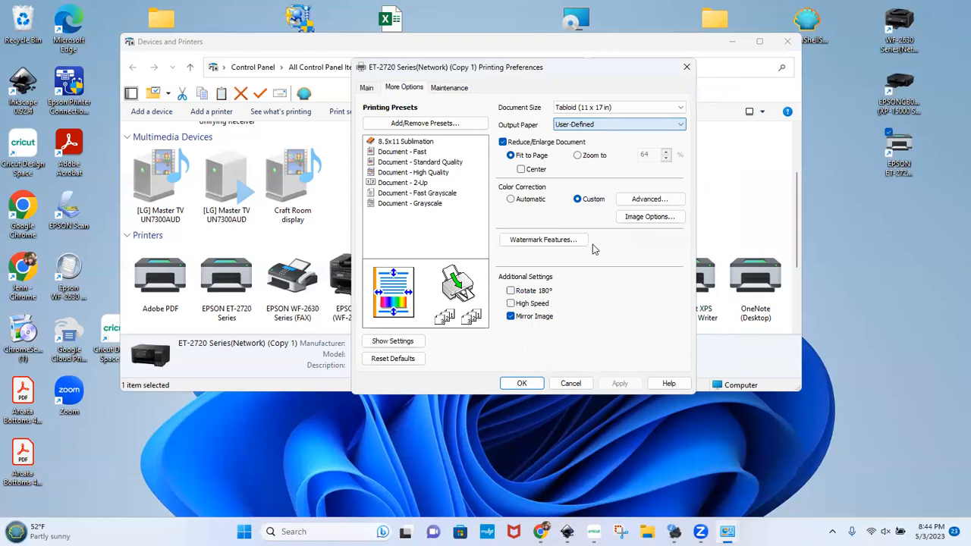
pyautogui.click(575, 127)
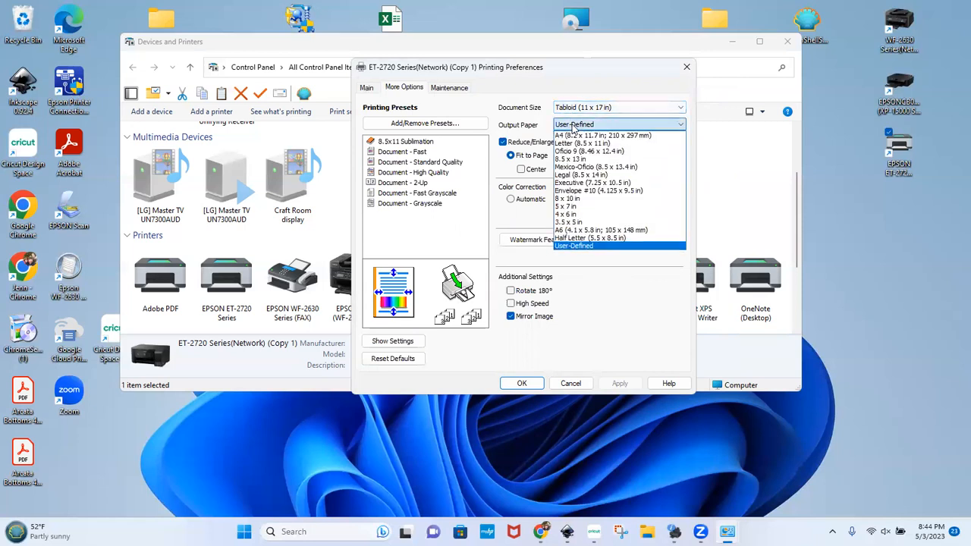
pyautogui.click(574, 246)
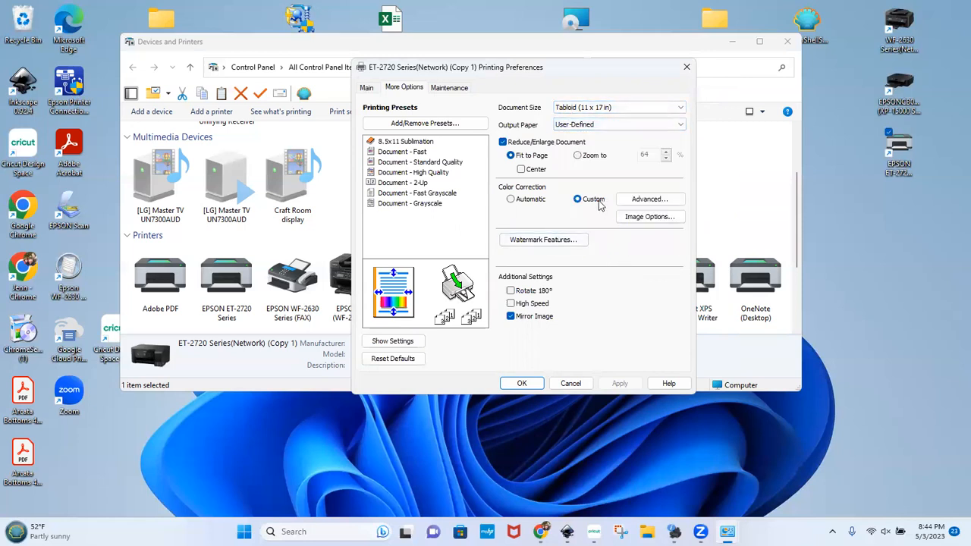
pyautogui.click(650, 201)
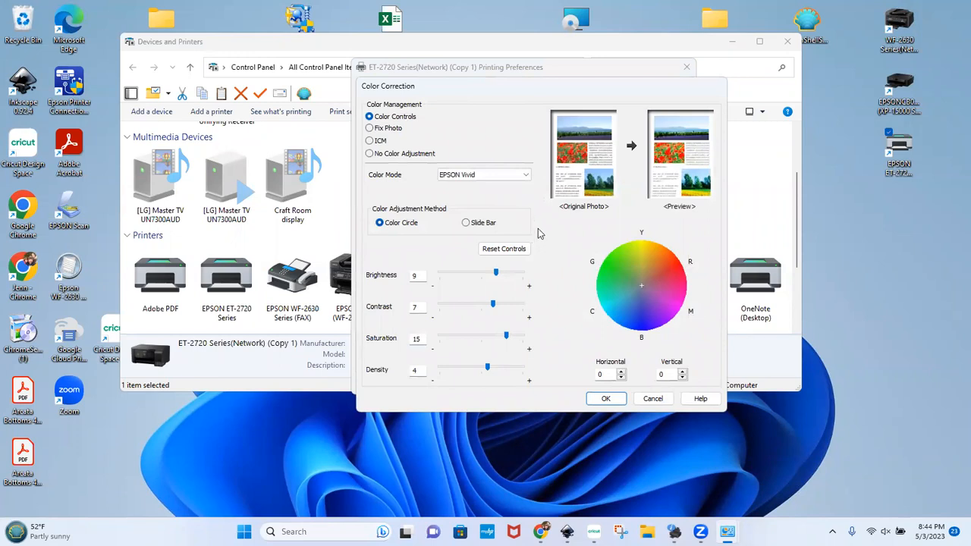
pyautogui.click(605, 398)
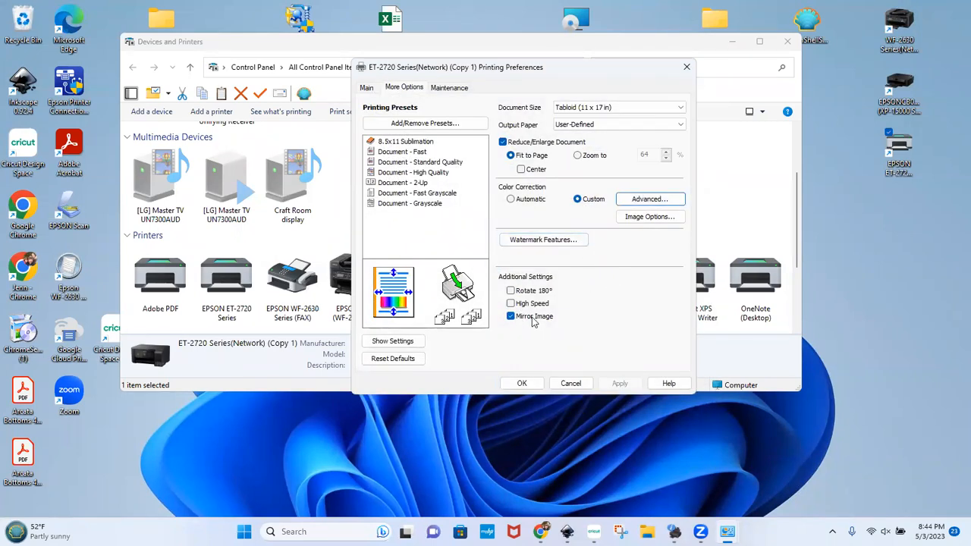
# - Save the current print settings as a custom preset named "11x17 Sublimation"
pyautogui.click(425, 124)
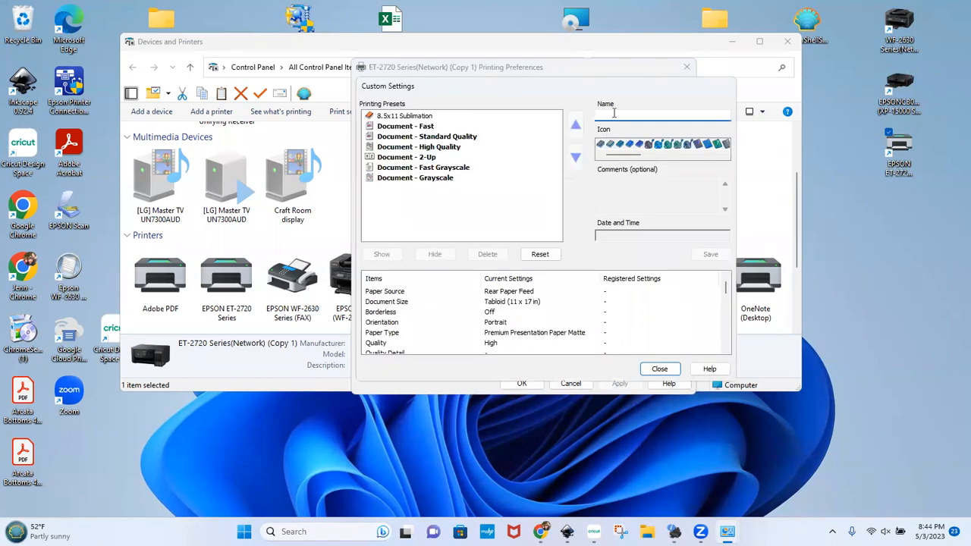
pyautogui.write('11x17 Sublimation')
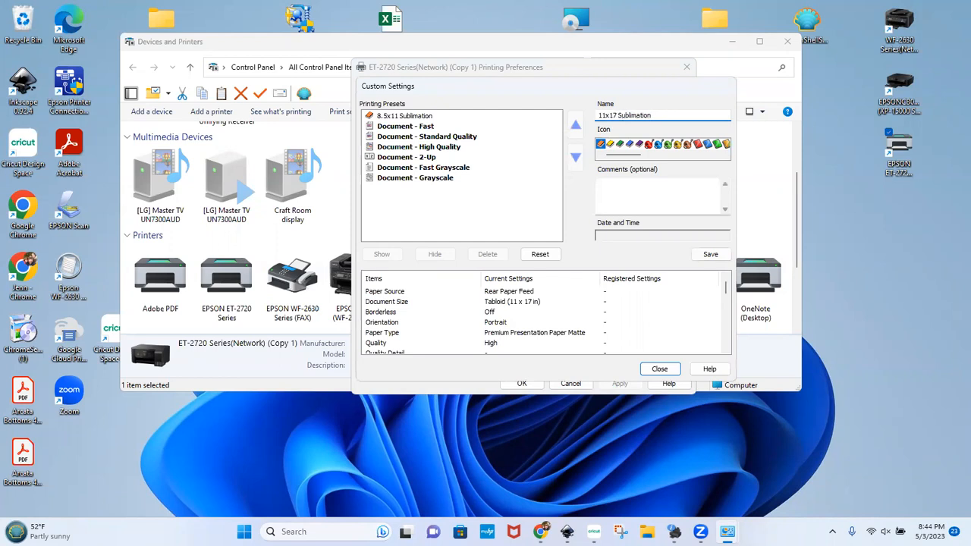
pyautogui.click(710, 254)
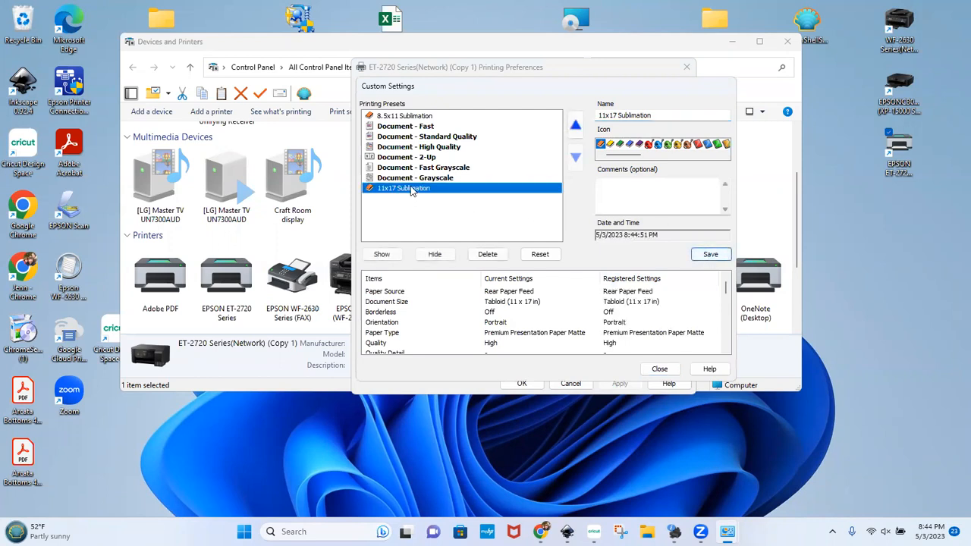
# - Reorder the 11x17 Sublimation preset to sit directly below 8.5x11 Sublimation, save it over the previous setting, and close the presets dialog
pyautogui.click(575, 128)
pyautogui.click(575, 127)
pyautogui.click(575, 129)
pyautogui.click(574, 129)
pyautogui.click(575, 128)
pyautogui.click(575, 128)
pyautogui.click(574, 127)
pyautogui.click(575, 157)
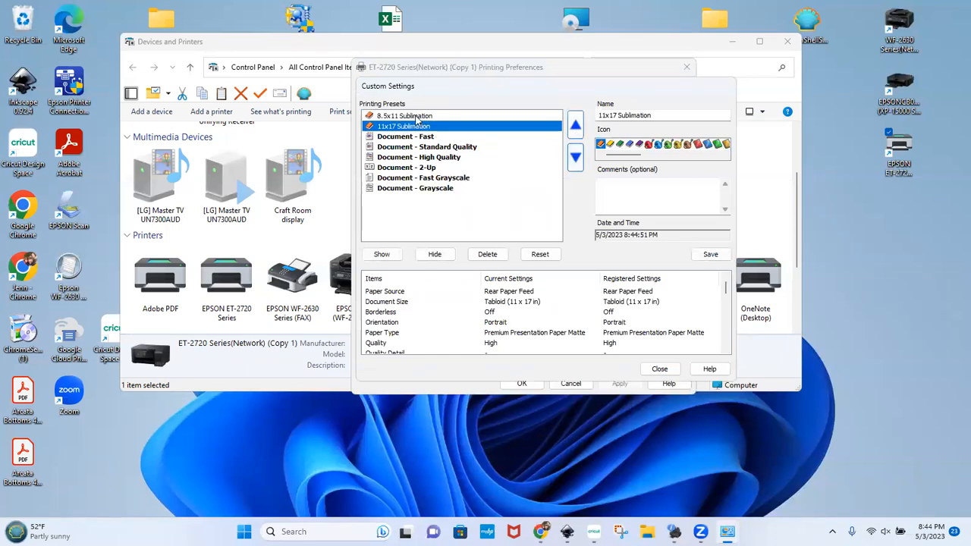
pyautogui.click(707, 255)
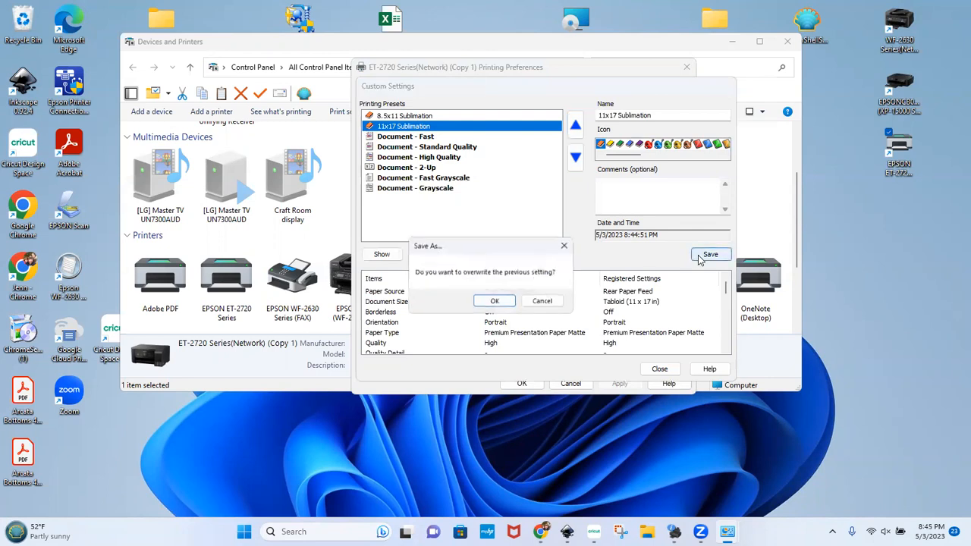
pyautogui.click(493, 302)
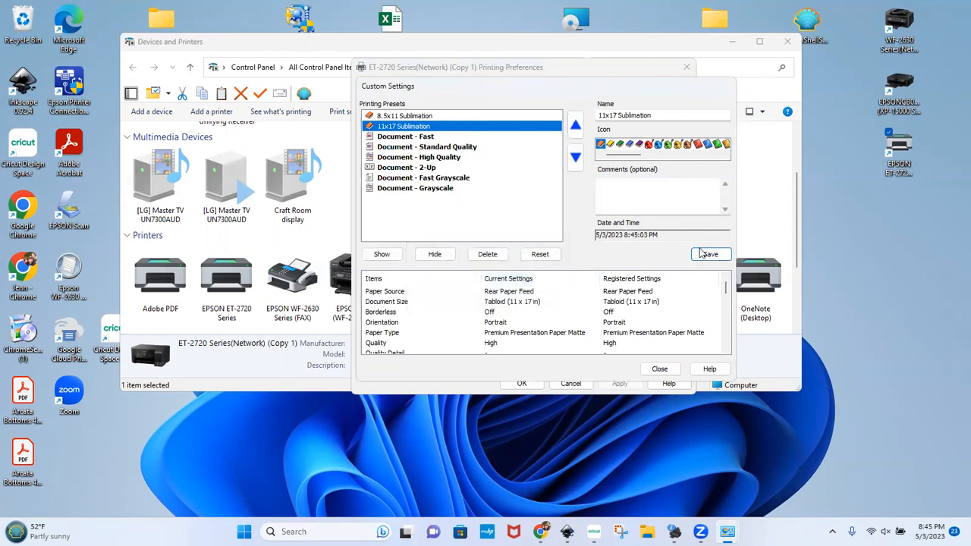
pyautogui.click(656, 369)
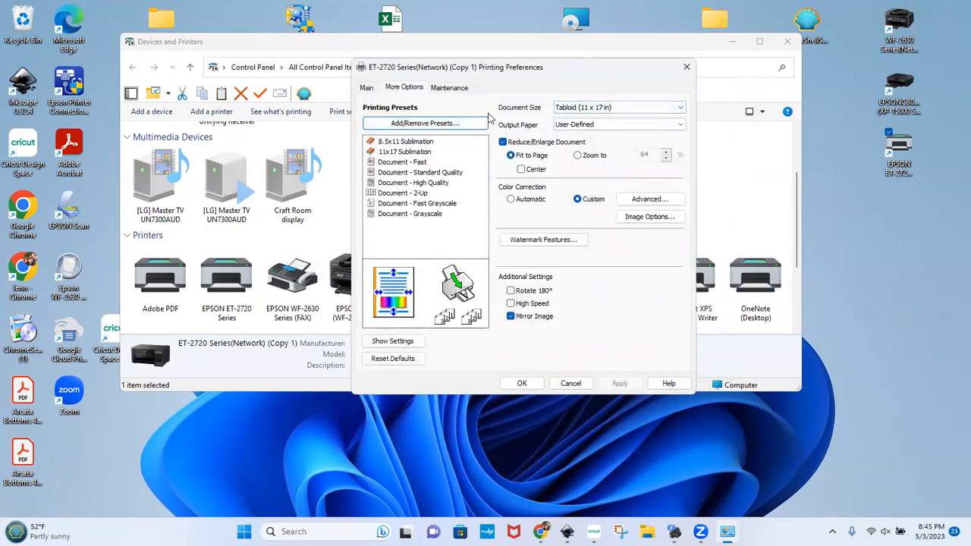
# - Close the ET-2720 preferences and Devices and Printers, and open the printing preferences of the XP-15000 printer from its desktop shortcut
pyautogui.click(682, 68)
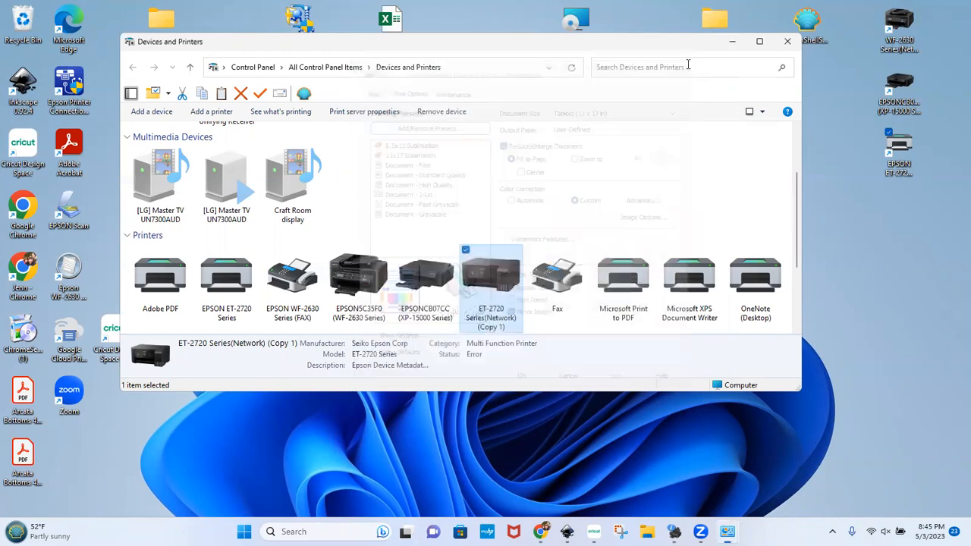
pyautogui.click(787, 41)
pyautogui.rightClick(891, 85)
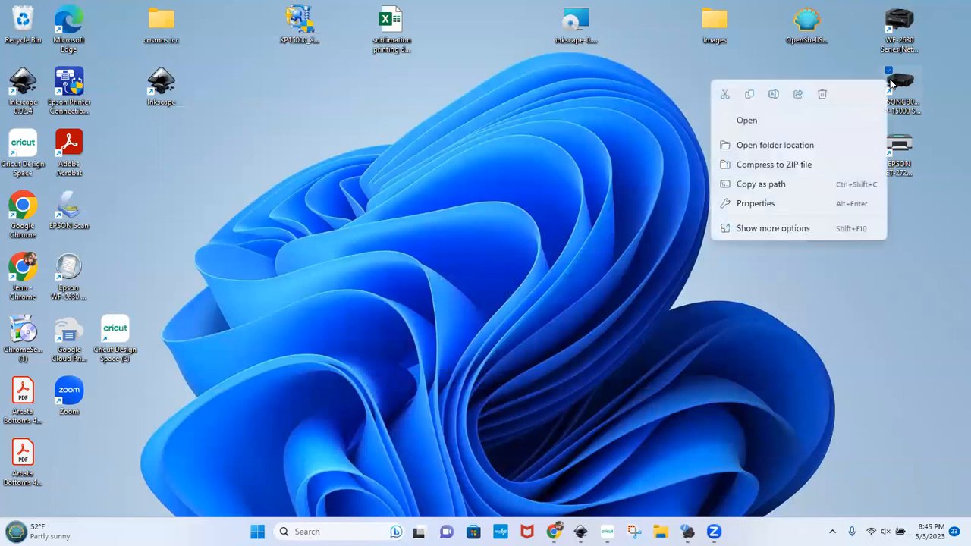
pyautogui.click(778, 229)
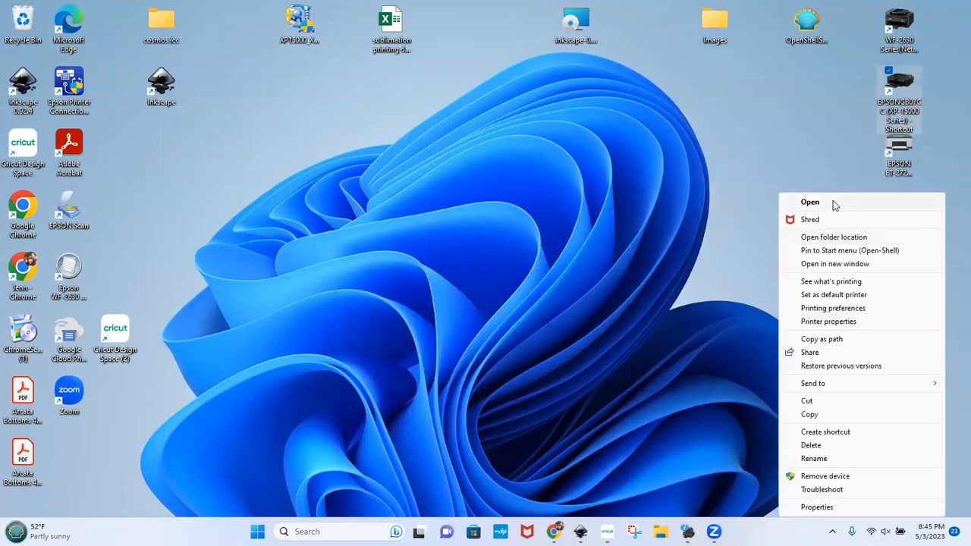
pyautogui.click(827, 308)
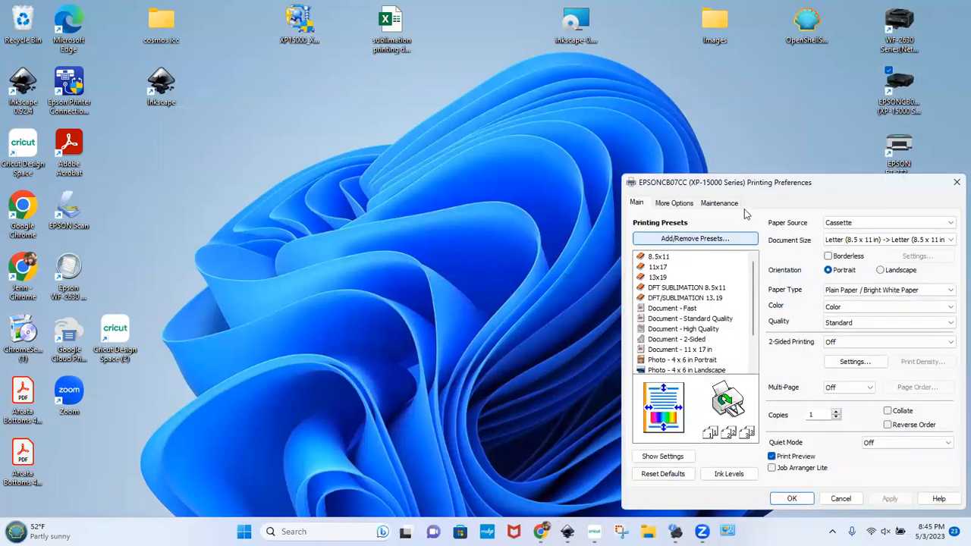
pyautogui.moveTo(783, 183); pyautogui.dragTo(521, 91)
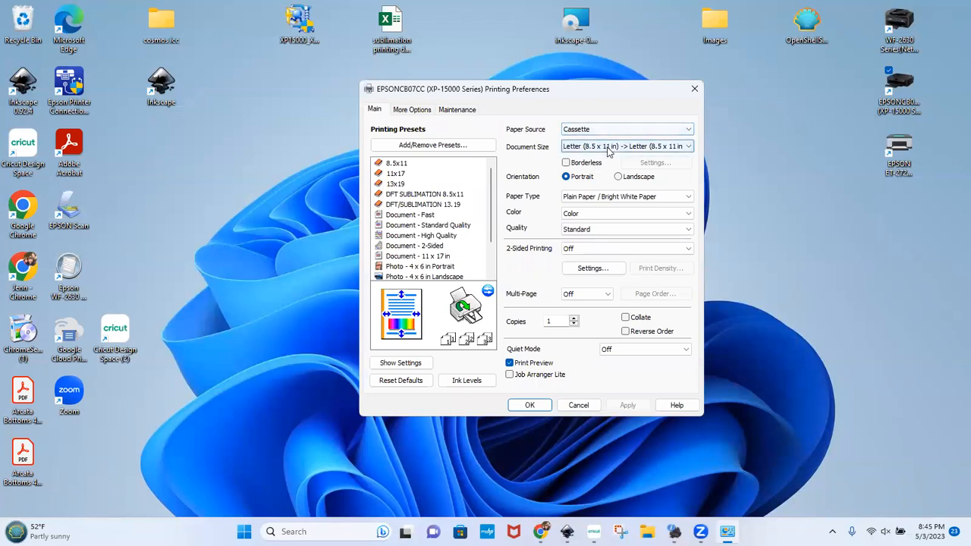
# - Compare the 13x19 and 11x17 presets, and set the document size to Tabloid (11 x 17 in) with the 11x17 preset loaded
pyautogui.click(405, 174)
pyautogui.click(403, 185)
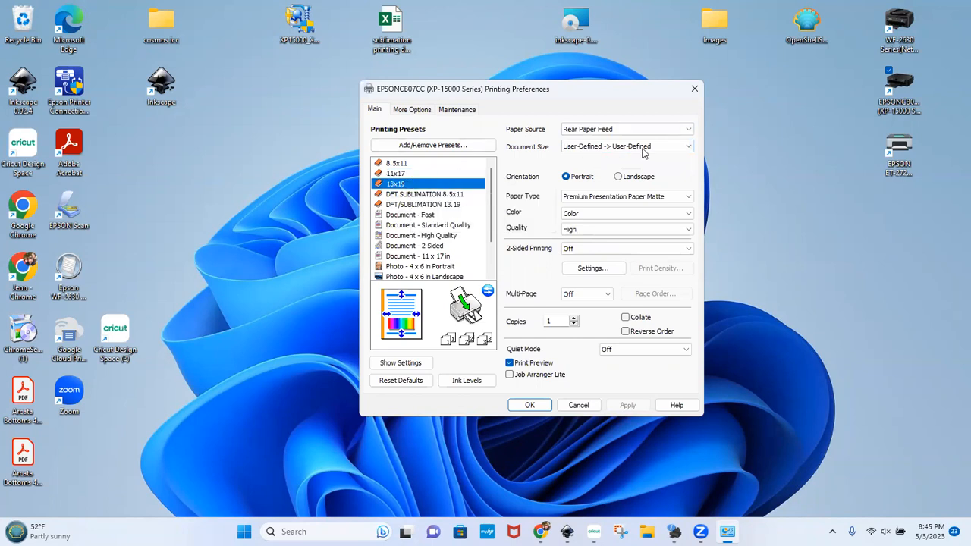
pyautogui.click(409, 174)
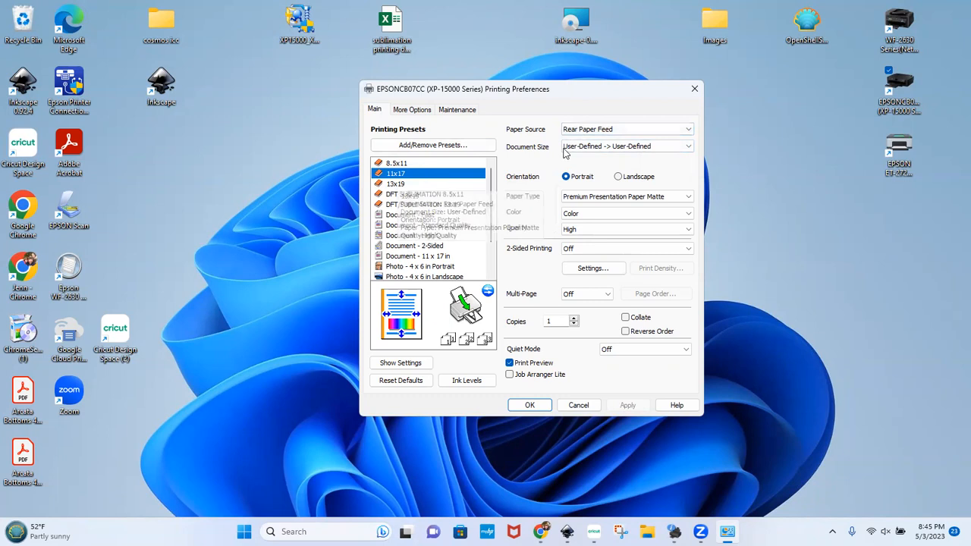
pyautogui.click(574, 147)
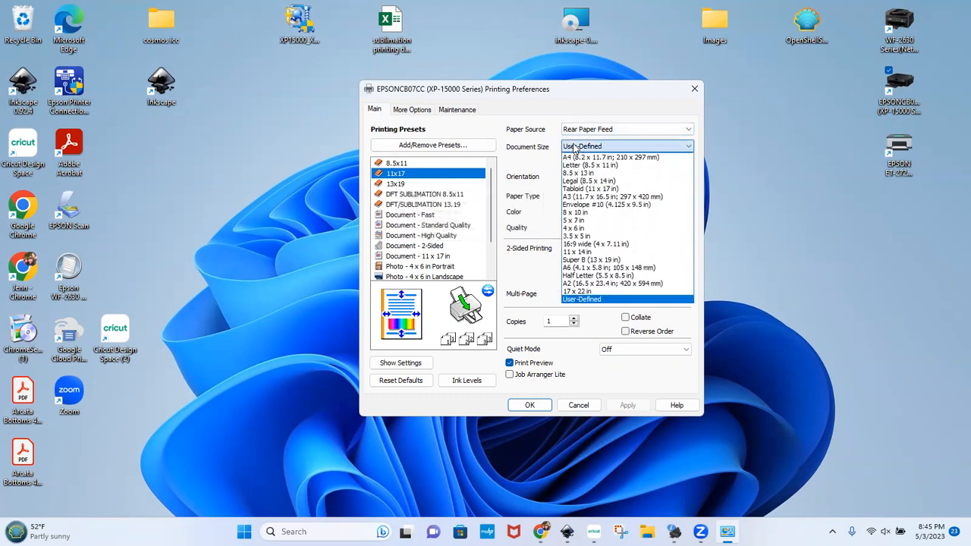
pyautogui.click(578, 189)
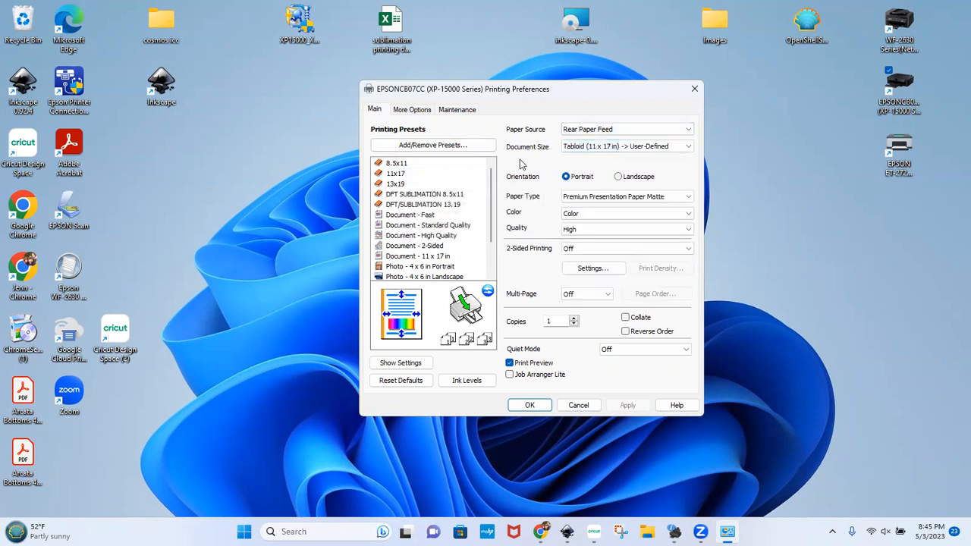
pyautogui.click(601, 151)
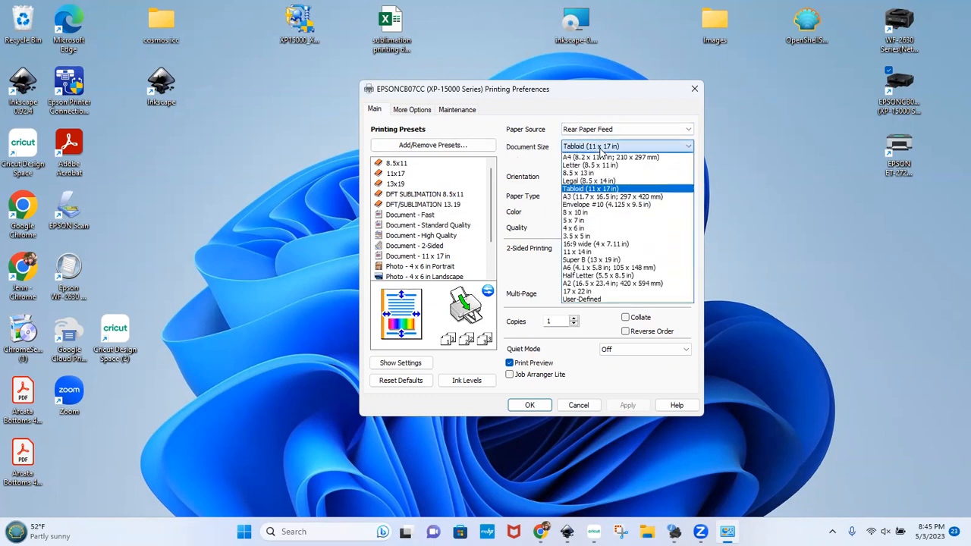
pyautogui.click(600, 150)
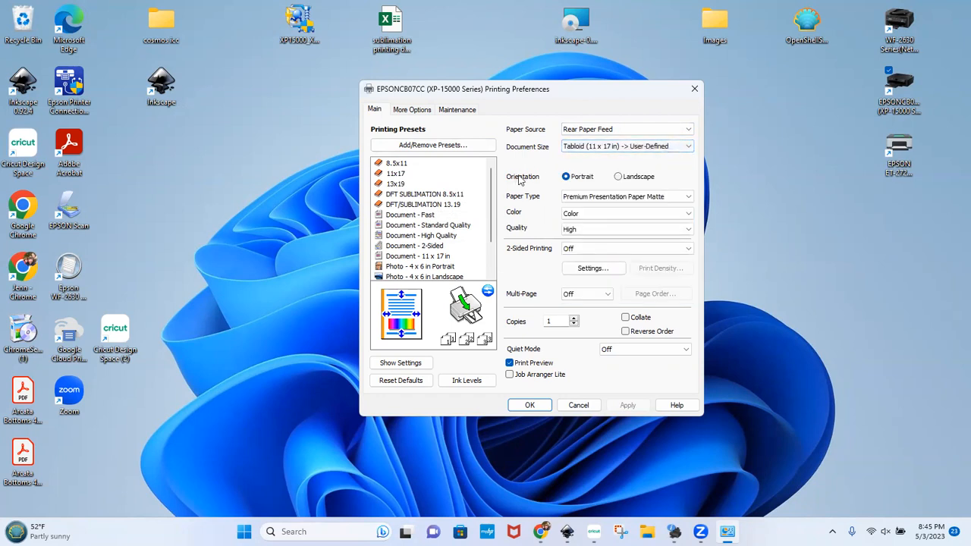
# - View the paper width and height of the User-Defined document size without changing them
pyautogui.click(596, 147)
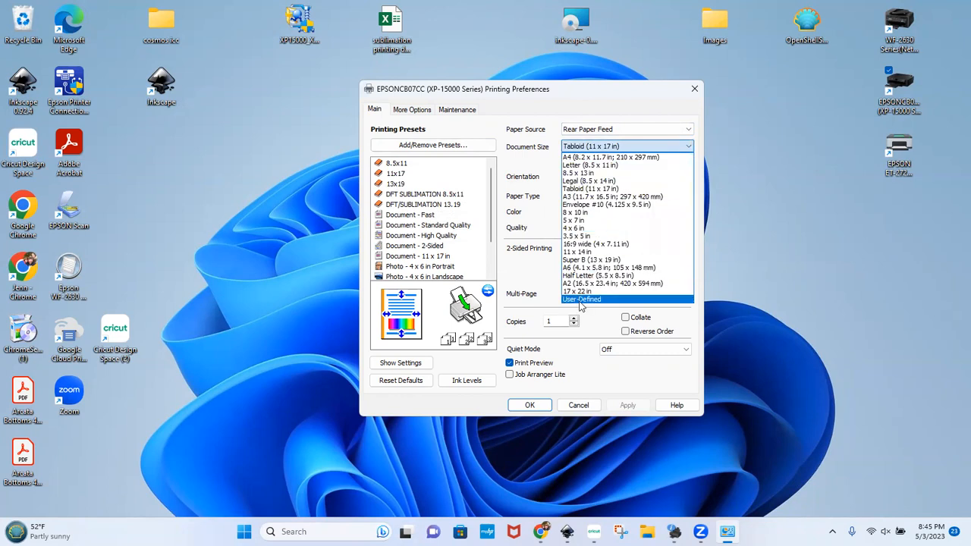
pyautogui.click(580, 299)
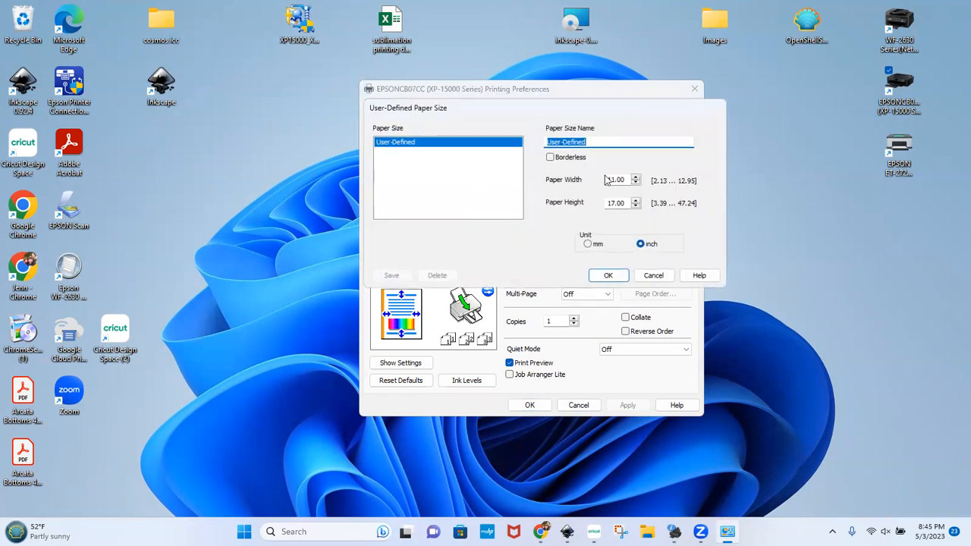
pyautogui.click(649, 276)
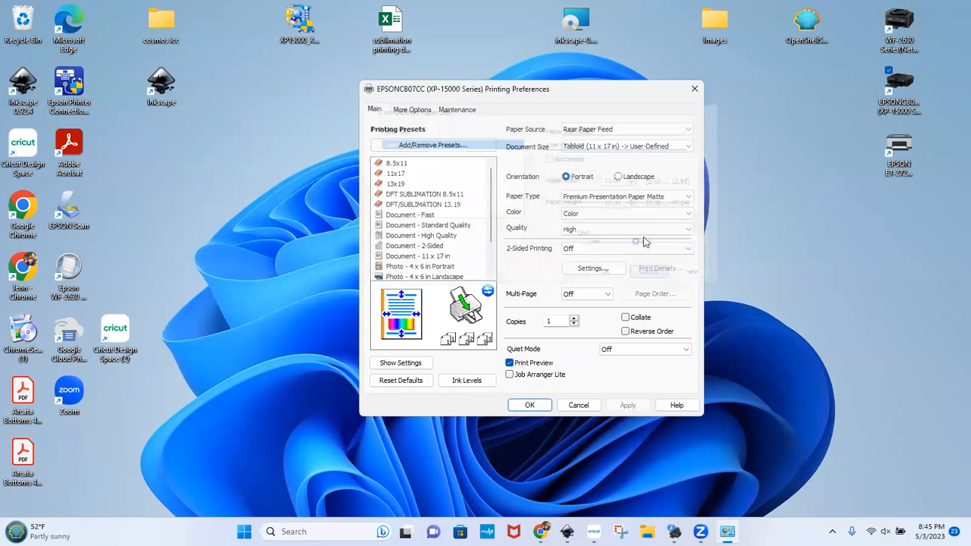
pyautogui.click(578, 147)
pyautogui.click(598, 300)
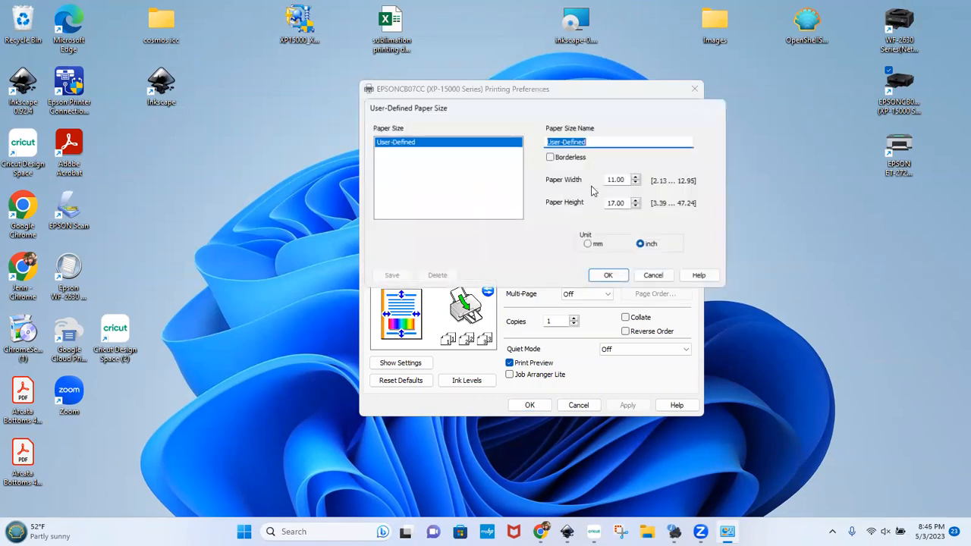
pyautogui.click(646, 276)
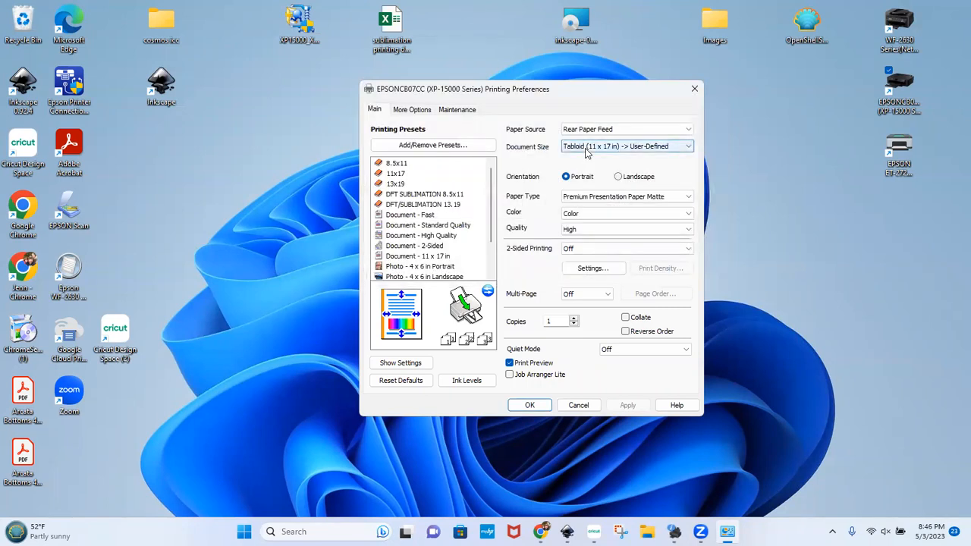
# - Recheck the Tabloid (11 x 17 in) and User-Defined document sizes, and look at the paper source setting
pyautogui.click(586, 149)
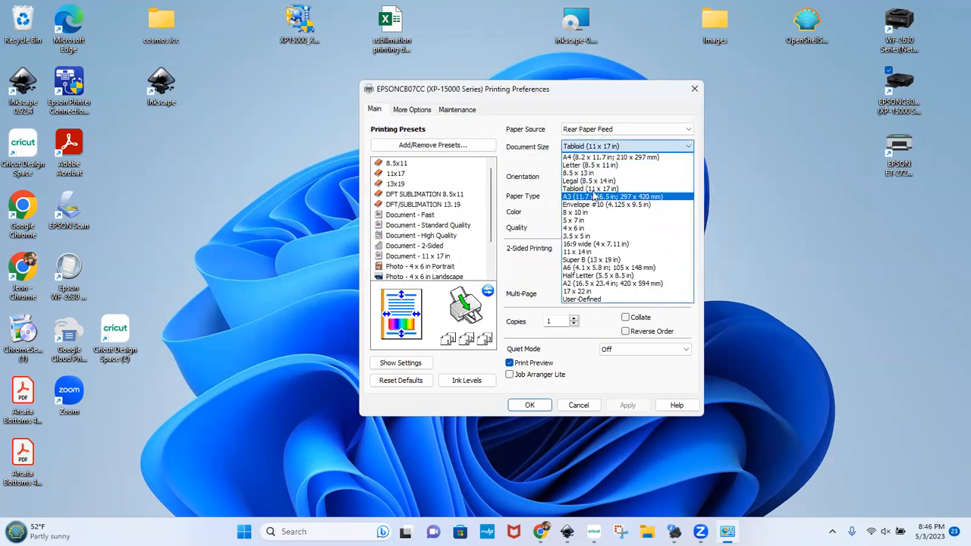
pyautogui.click(591, 189)
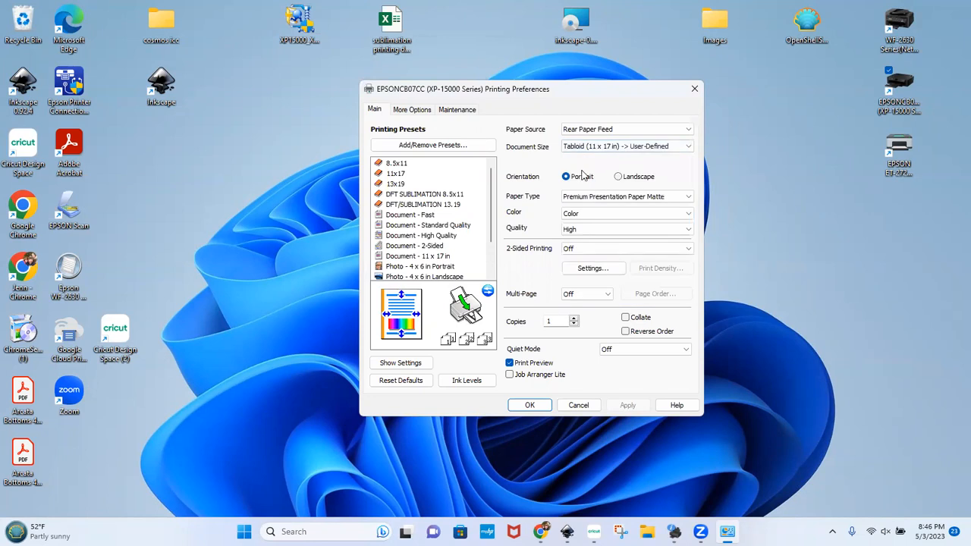
pyautogui.click(586, 146)
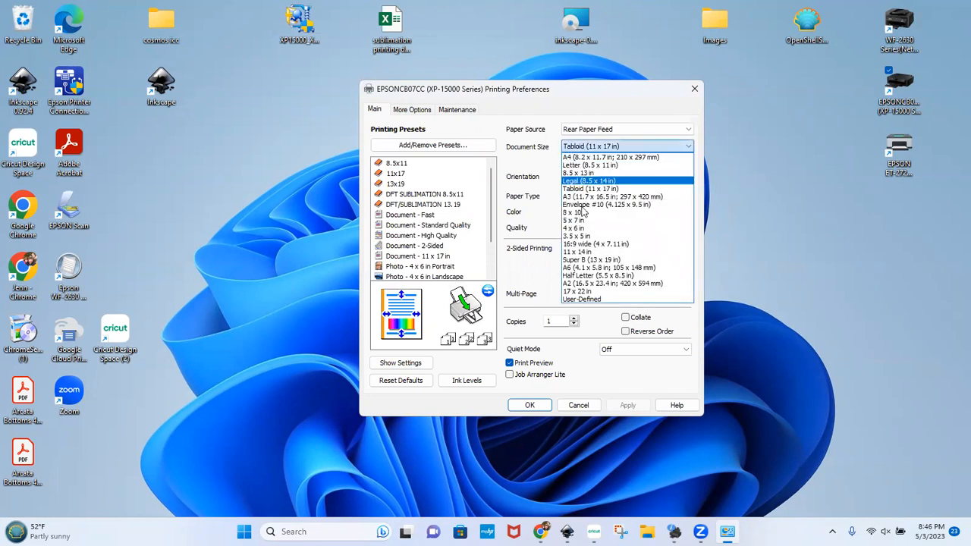
pyautogui.click(580, 300)
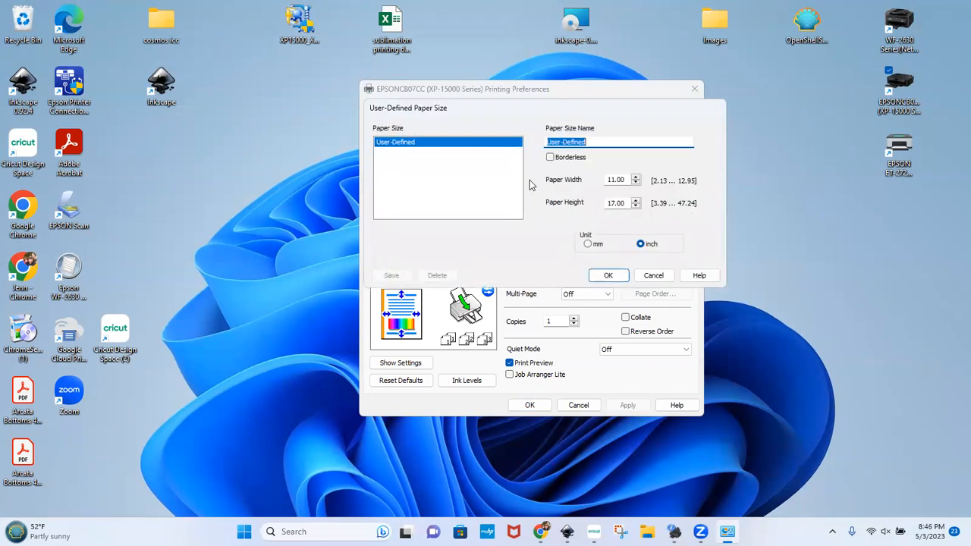
pyautogui.click(656, 277)
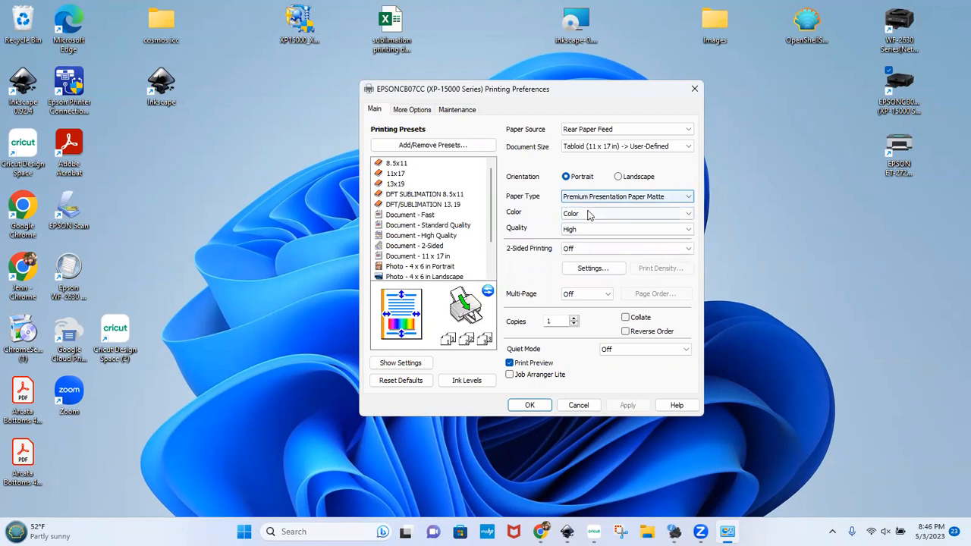
pyautogui.click(585, 132)
pyautogui.click(585, 133)
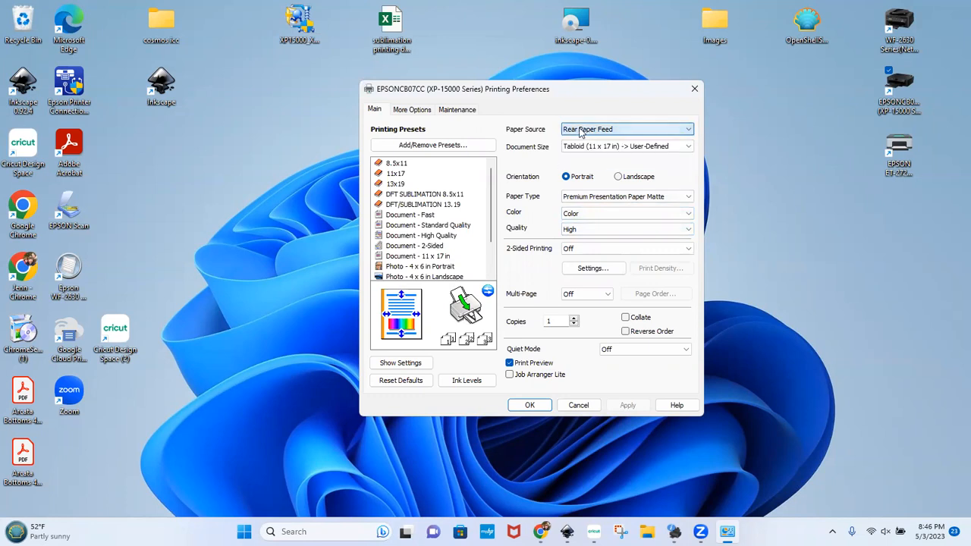
# - Review the settings of the 8.5x11, 11x17, 13x19 and DFT SUBLIMATION 8.5x11 presets, and leave the printing preferences without saving
pyautogui.click(398, 166)
pyautogui.click(574, 132)
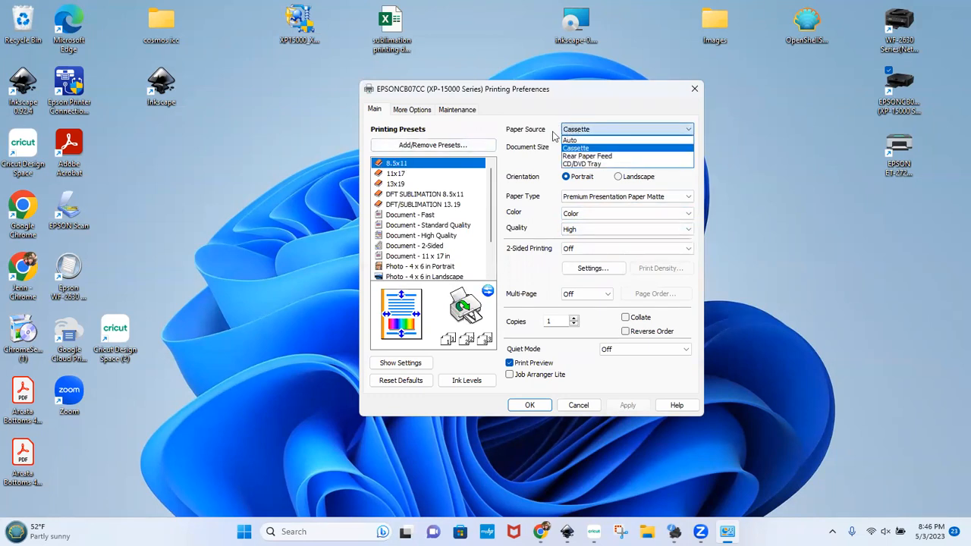
pyautogui.click(410, 176)
pyautogui.click(395, 173)
pyautogui.click(395, 183)
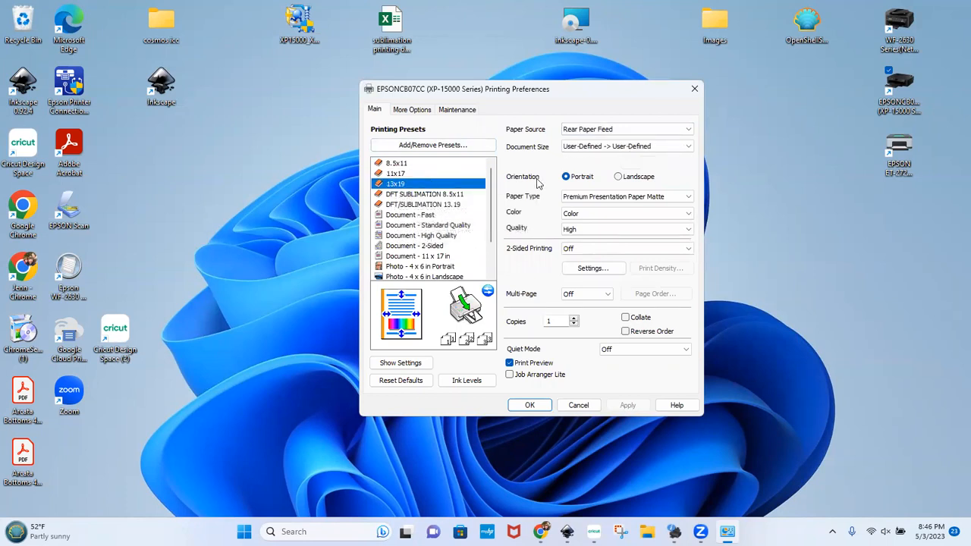
pyautogui.click(418, 195)
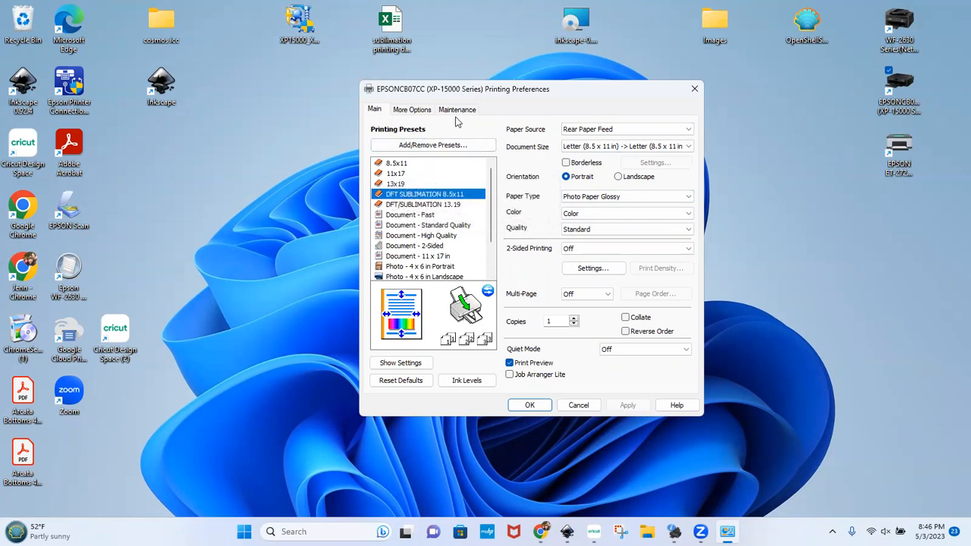
pyautogui.click(578, 405)
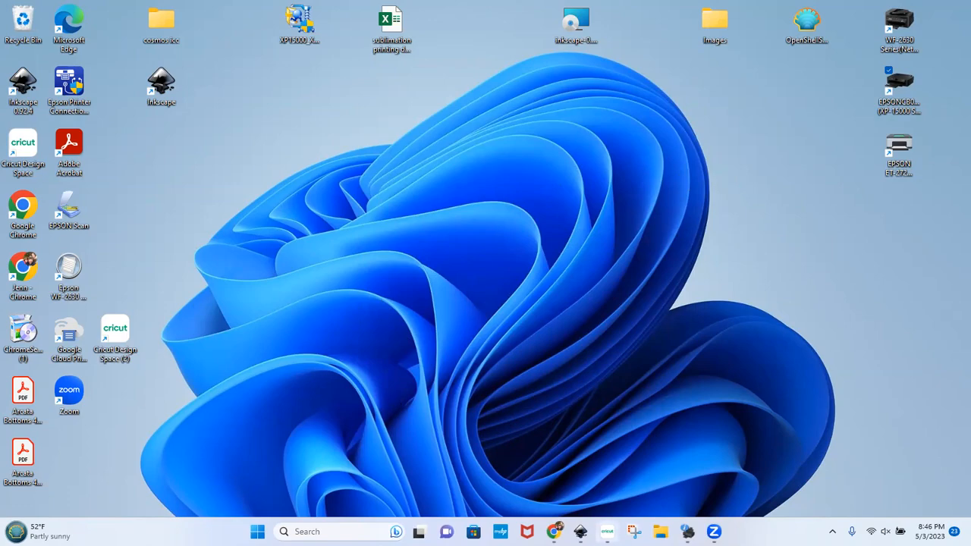
# - Switch to Inkscape, import the floral bull skull PNG as an embedded image, and move it up over the page
pyautogui.moveTo(580, 531)
pyautogui.click(516, 463)
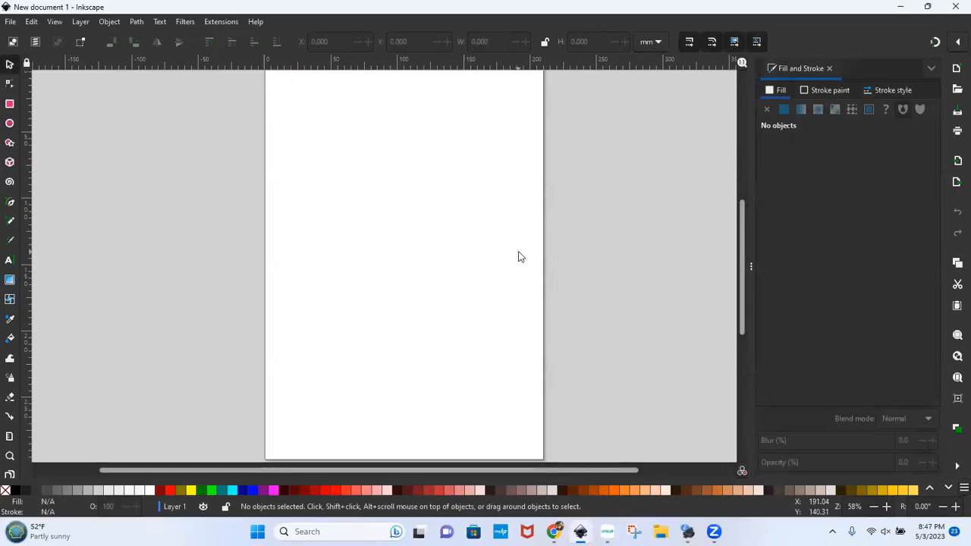
pyautogui.press('-')
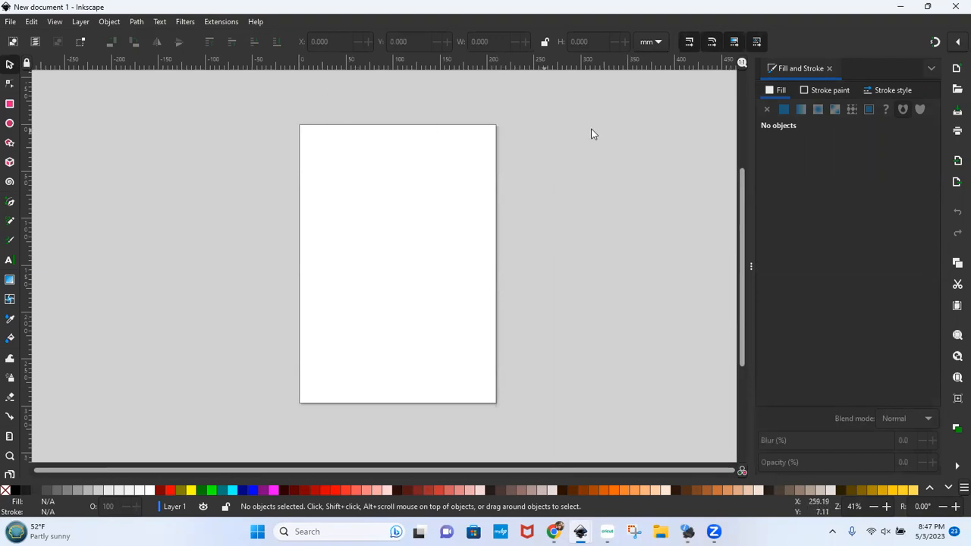
pyautogui.click(7, 23)
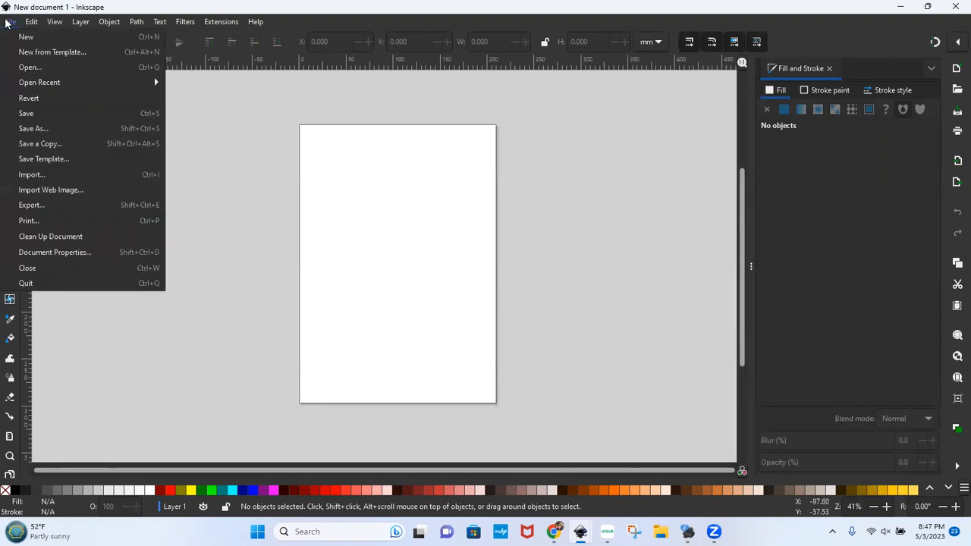
pyautogui.click(34, 174)
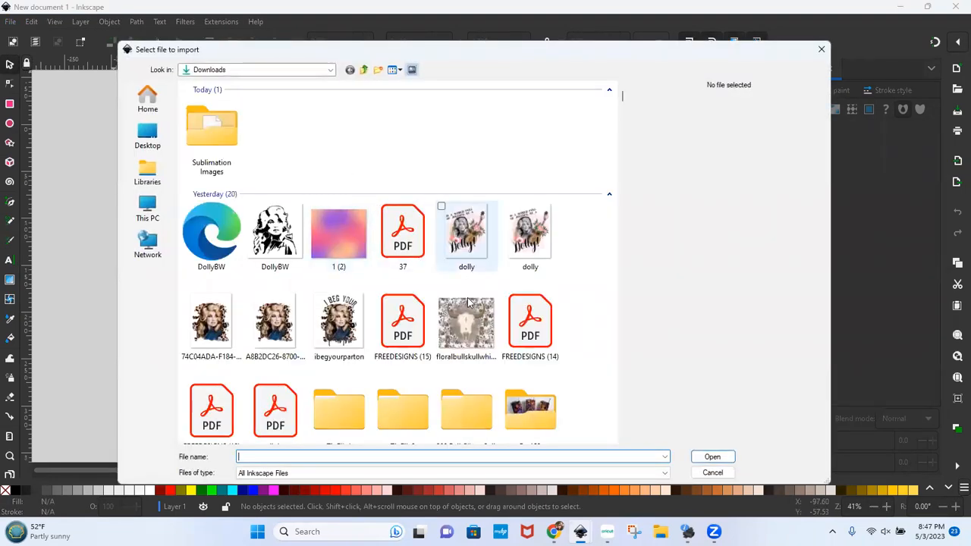
pyautogui.doubleClick(466, 324)
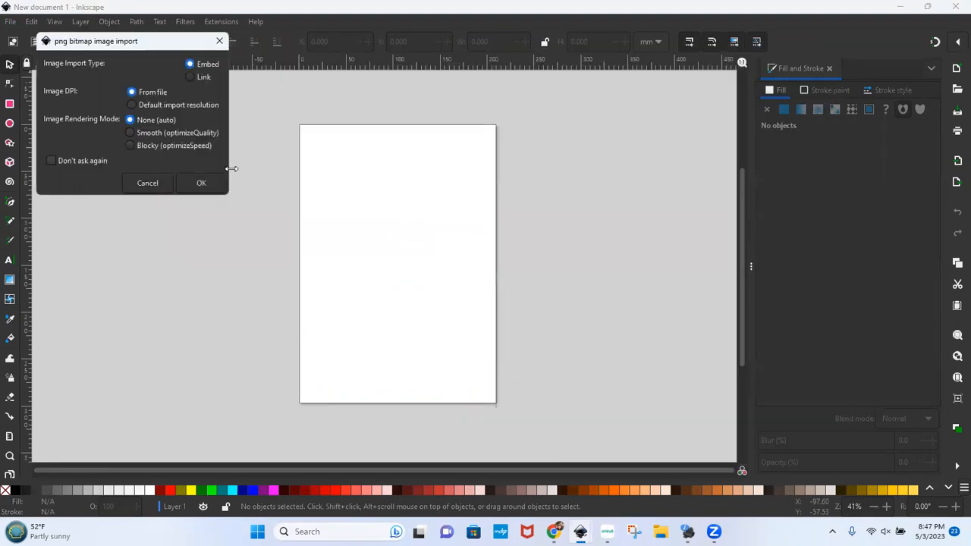
pyautogui.click(218, 185)
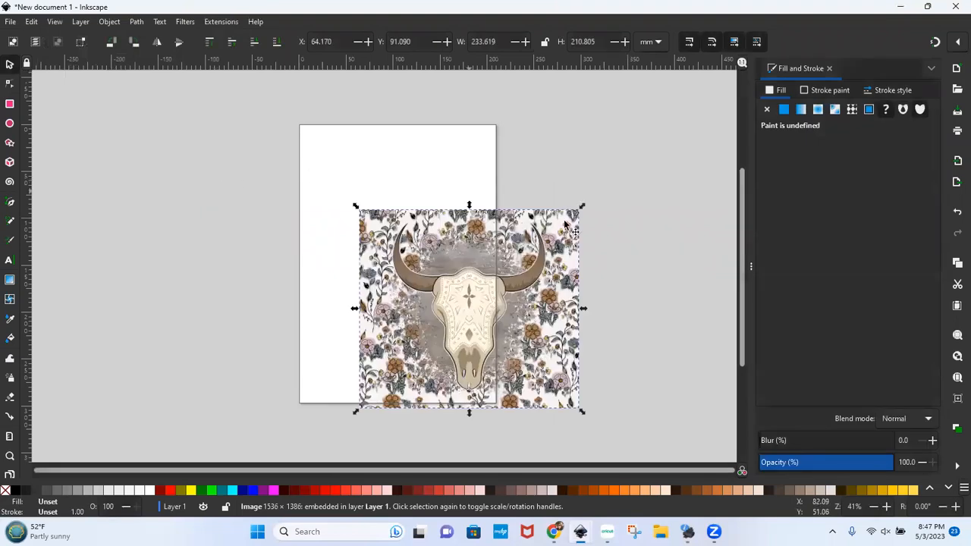
pyautogui.moveTo(447, 259); pyautogui.dragTo(341, 196)
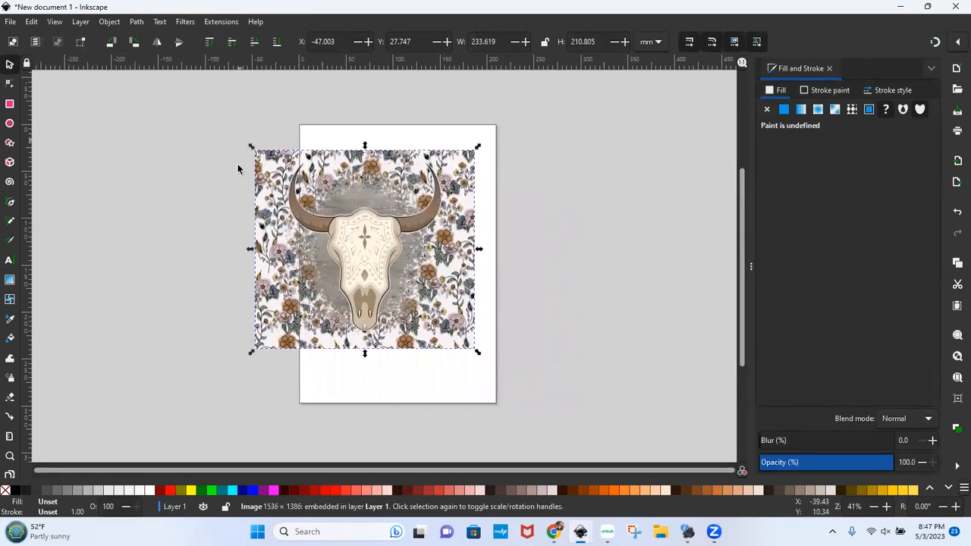
# - Set the page format to US Letter (8.5 x 11 in) and the display units to inches in the document properties
pyautogui.click(12, 22)
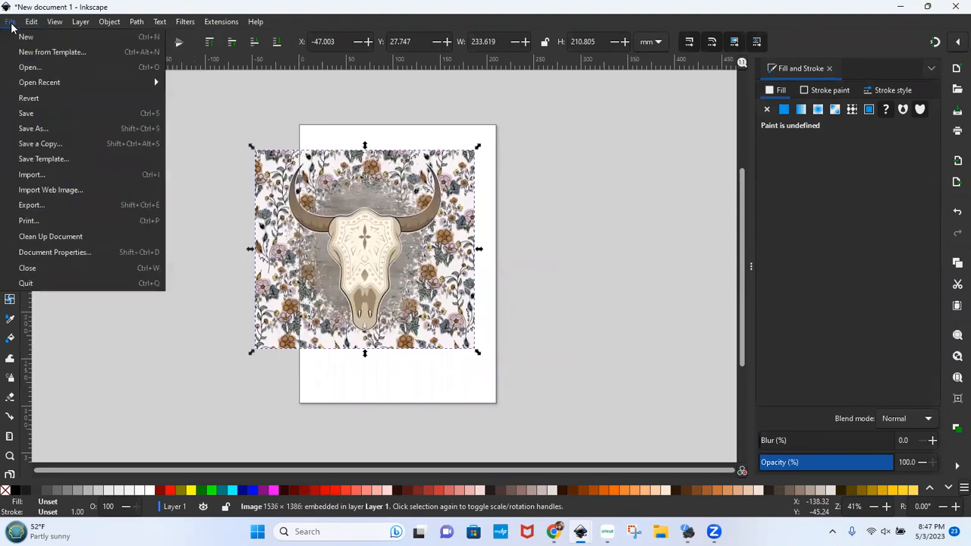
pyautogui.click(35, 250)
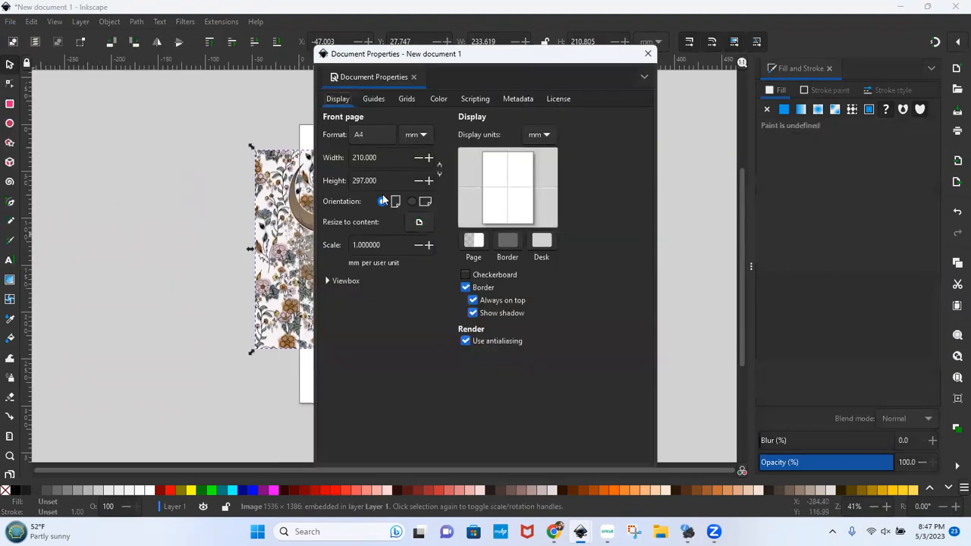
pyautogui.click(365, 133)
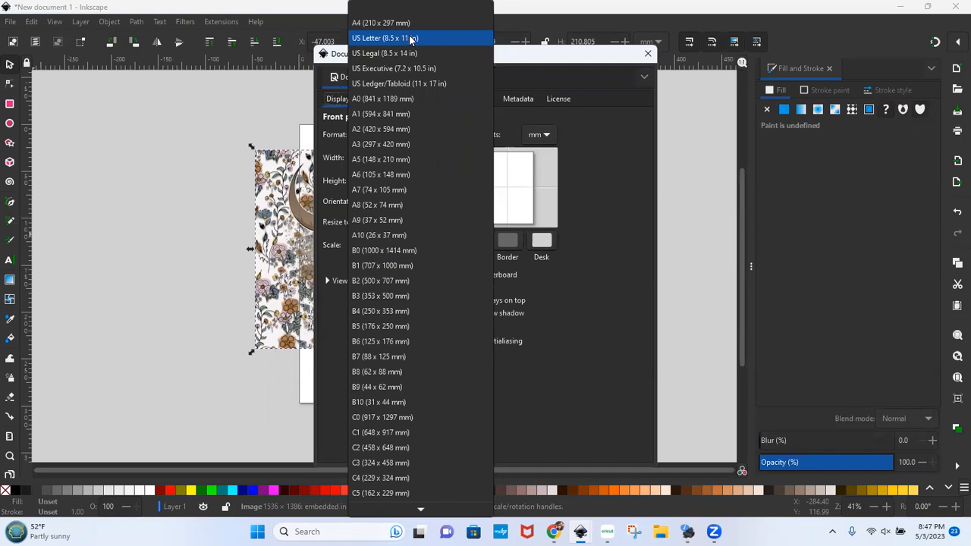
pyautogui.click(409, 38)
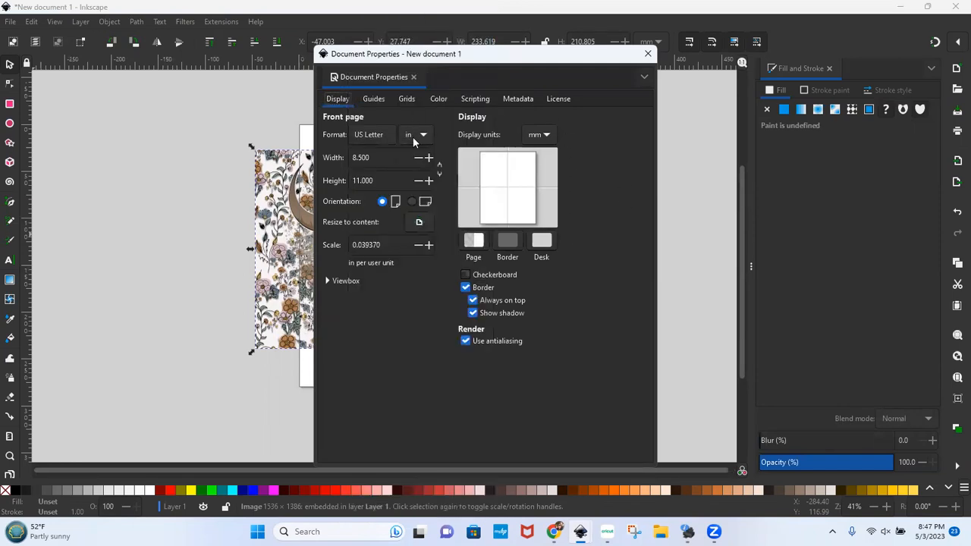
pyautogui.click(414, 135)
pyautogui.click(415, 135)
pyautogui.click(538, 135)
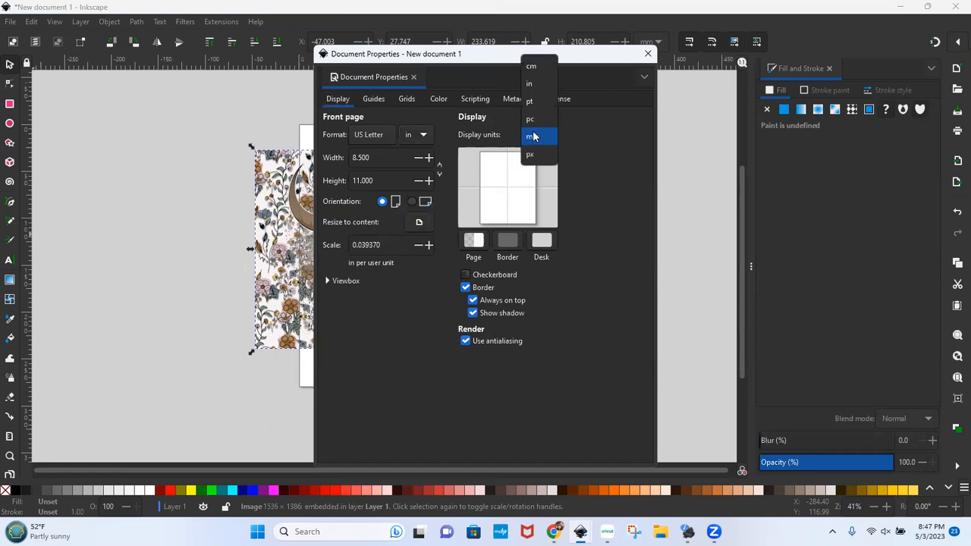
pyautogui.click(535, 85)
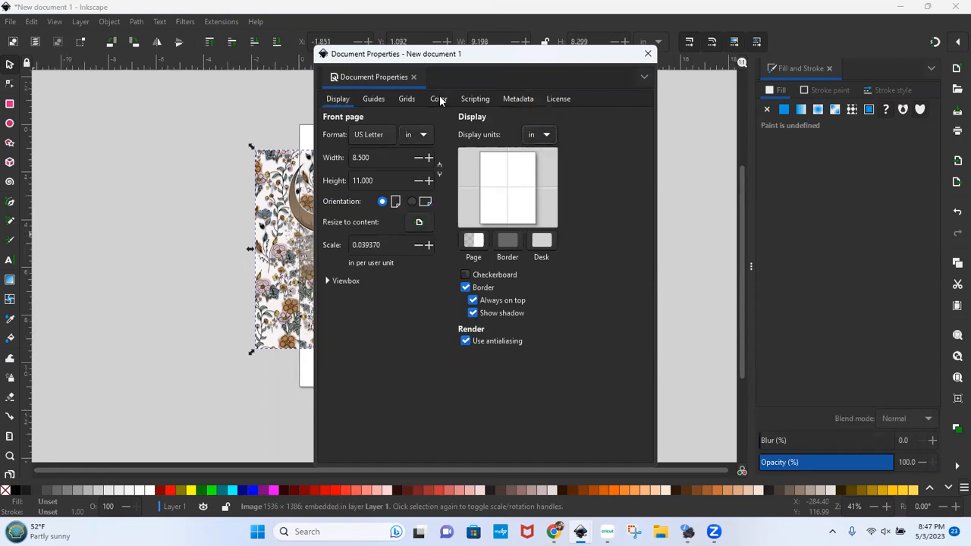
# - Link the color profile "Cosmos Ink (CMYK Sublimation) (Crafting Besties Sub Paper) (Prem Pres Matte).icm" to the document and close the document properties
pyautogui.click(440, 100)
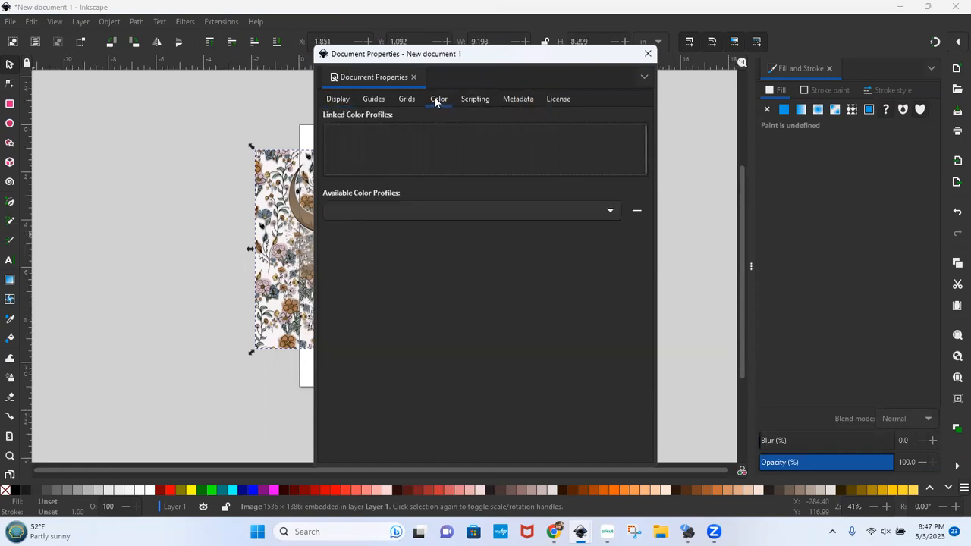
pyautogui.click(571, 209)
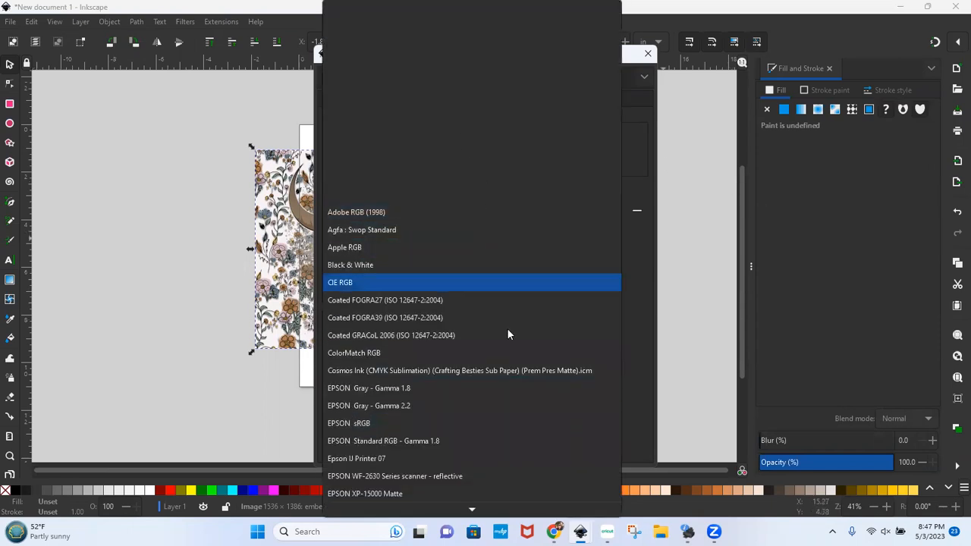
pyautogui.click(506, 370)
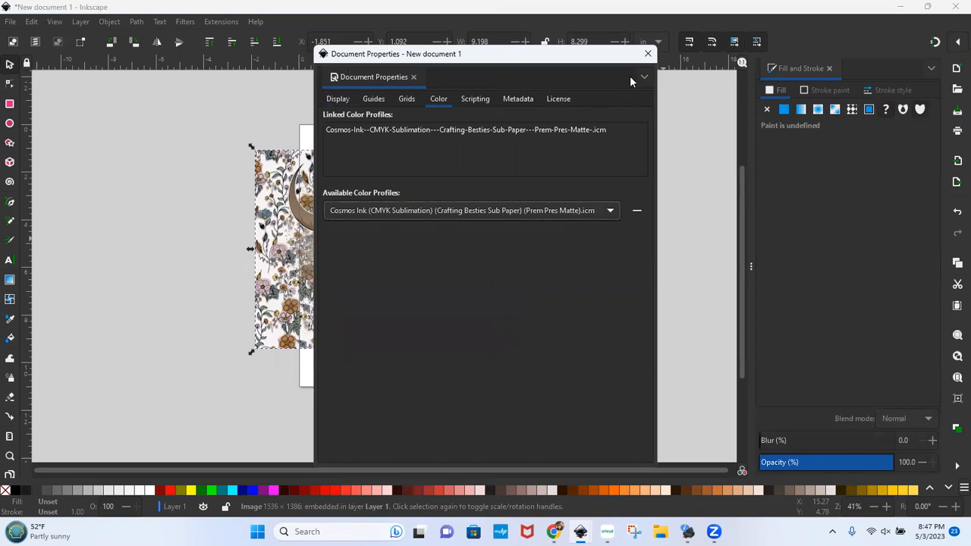
pyautogui.click(647, 53)
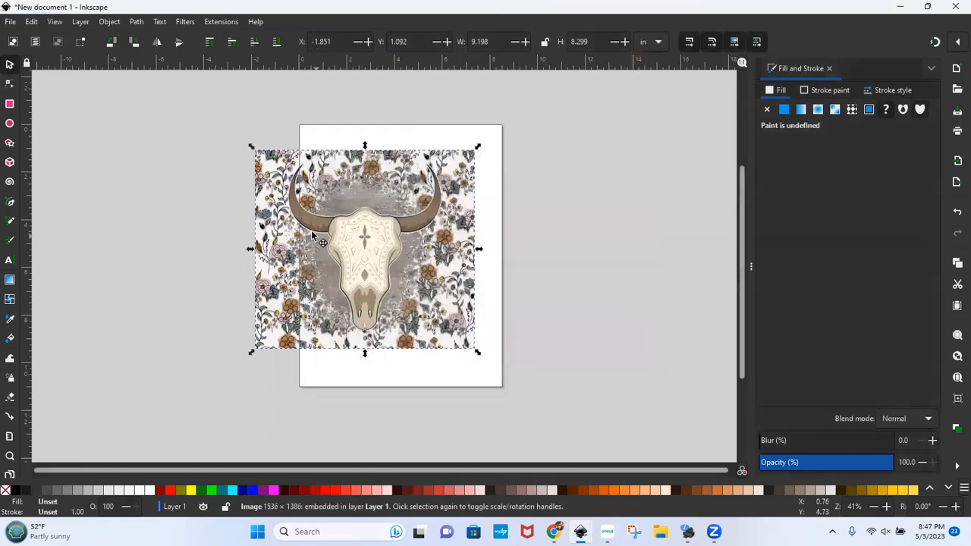
# - Rotate the bull skull image 90° clockwise and align it with the page's upper-left corner
pyautogui.moveTo(311, 237); pyautogui.dragTo(299, 221)
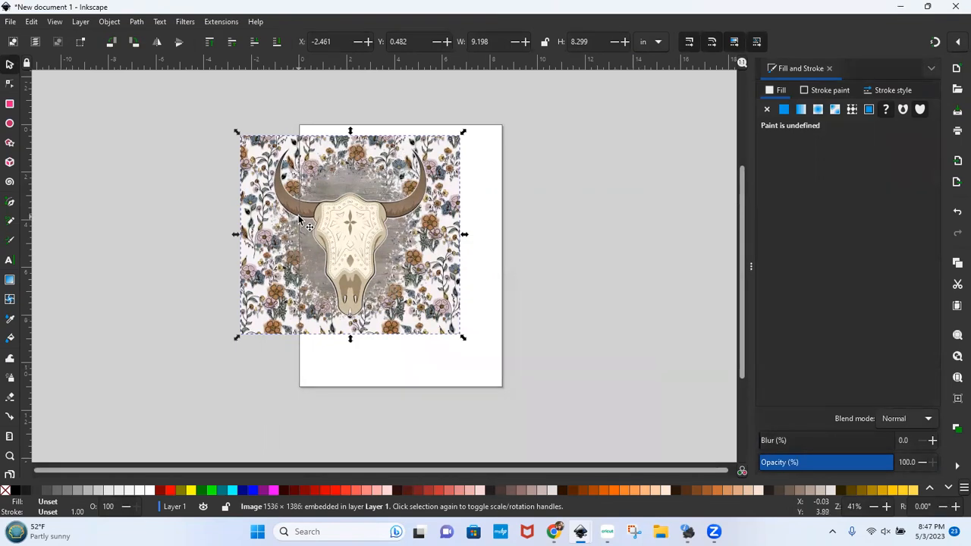
pyautogui.click(135, 43)
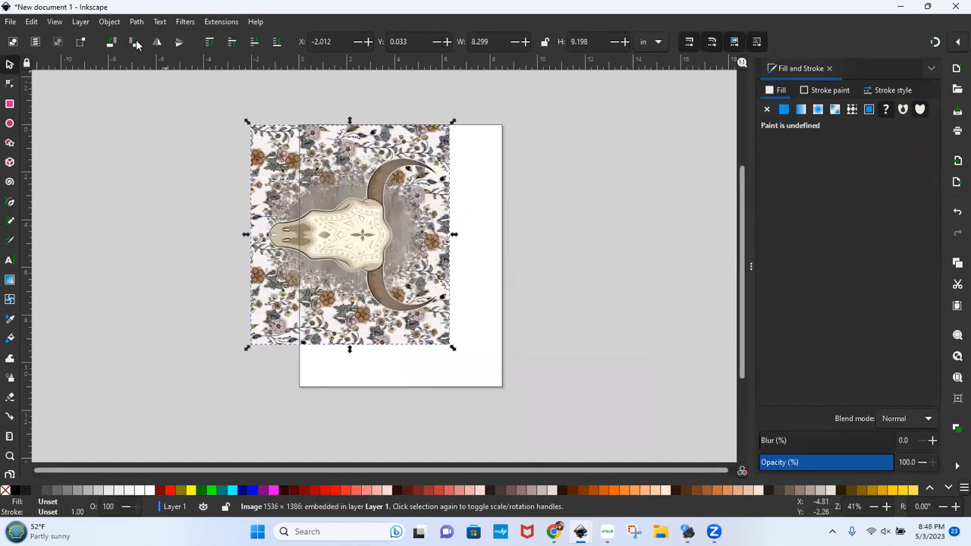
pyautogui.moveTo(292, 136); pyautogui.dragTo(341, 144)
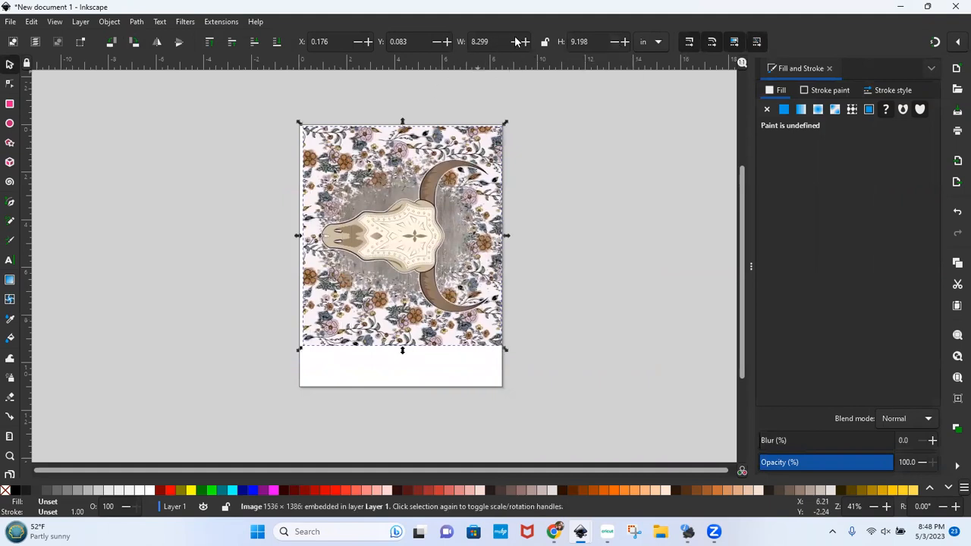
# - Set the rotated image's width to 9.32 in
pyautogui.moveTo(494, 41); pyautogui.dragTo(469, 41)
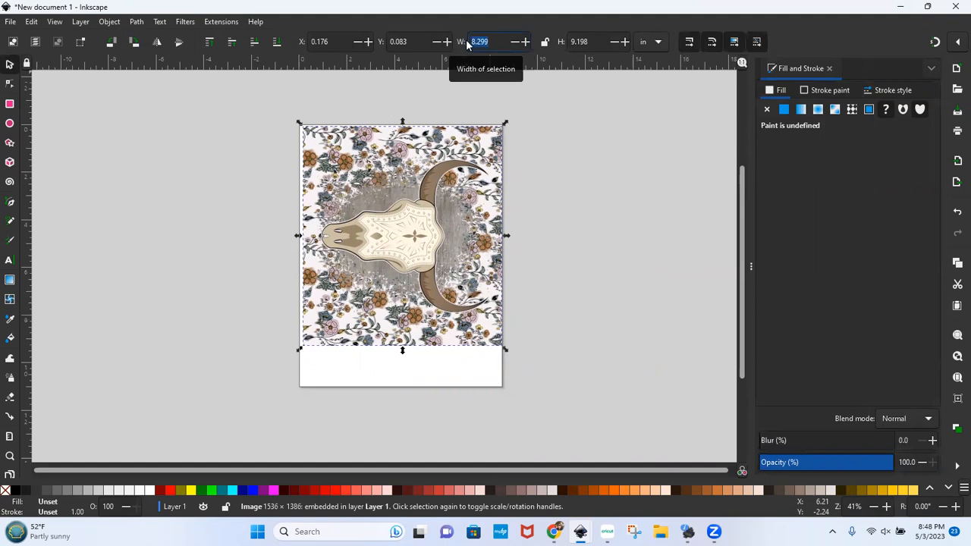
pyautogui.write('9.32')
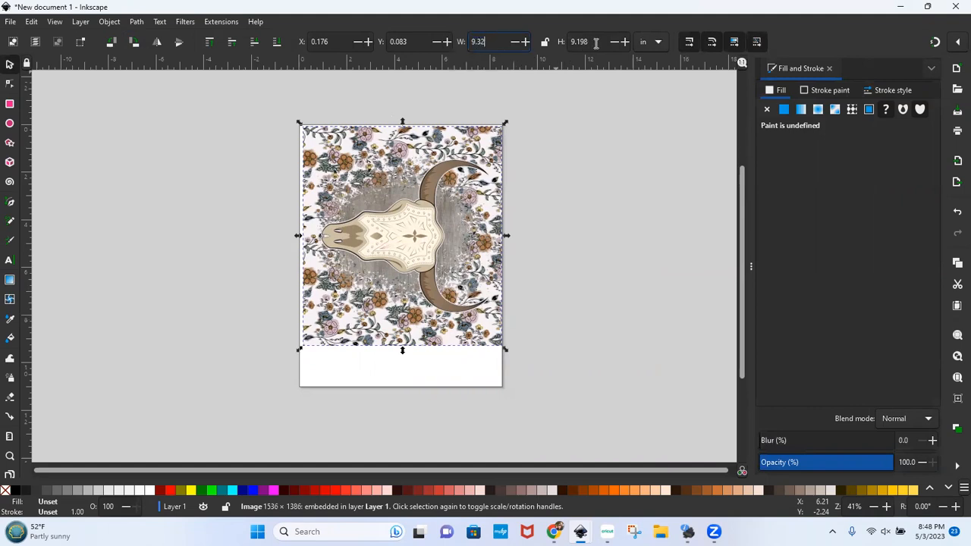
pyautogui.press('Tab')
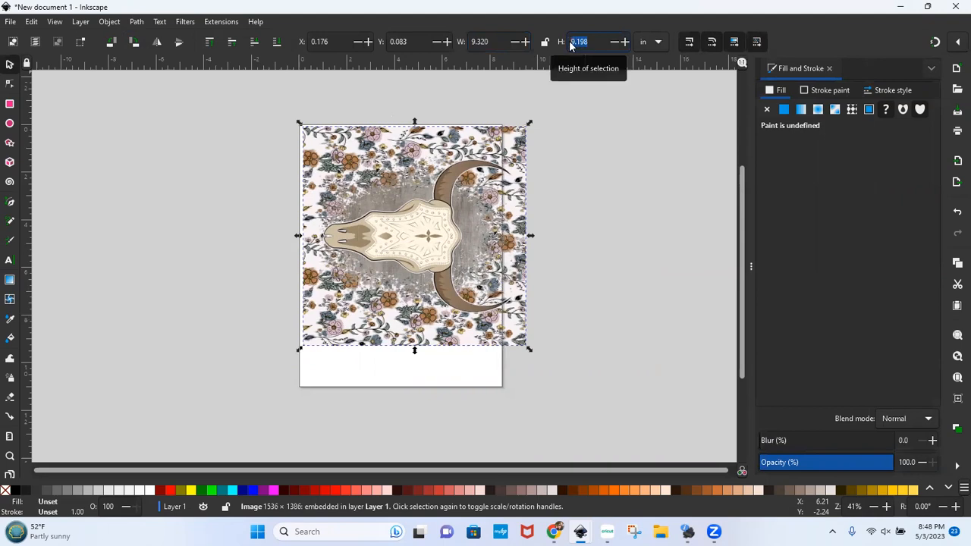
# - Resize the image to 8.1 in wide by 9.32 in high, and nudge it to about X 0.1, Y 0.13 in on the page
pyautogui.click(479, 41)
pyautogui.moveTo(478, 42); pyautogui.dragTo(469, 43)
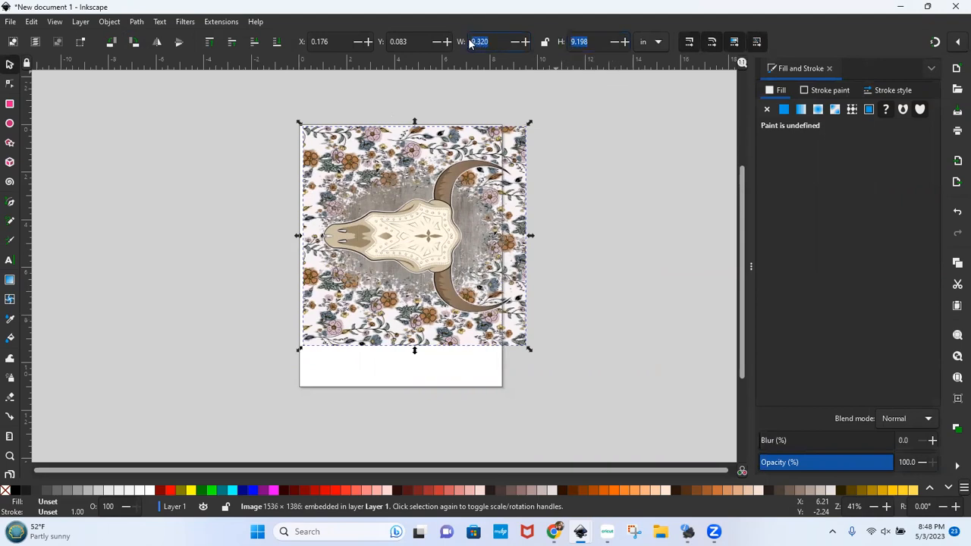
pyautogui.write('8.1')
pyautogui.press('Return')
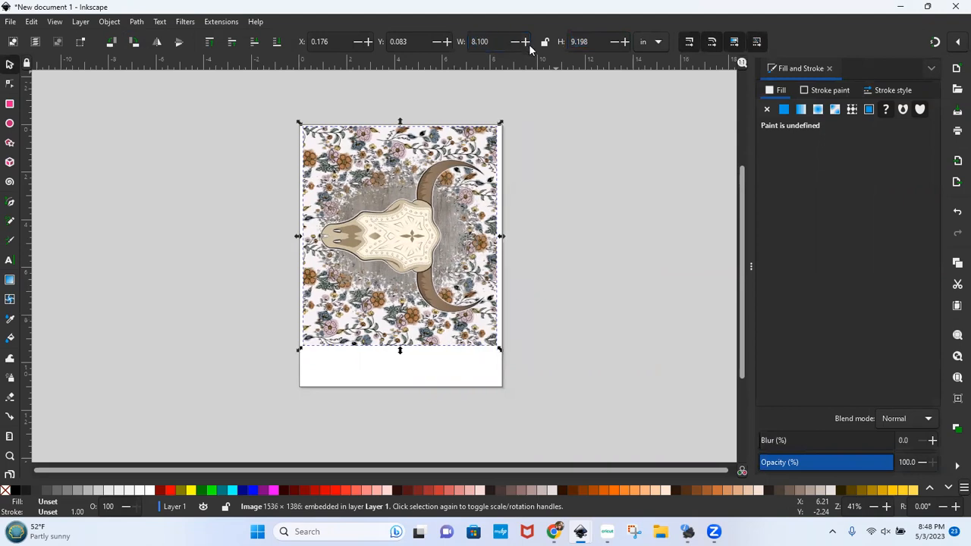
pyautogui.doubleClick(581, 40)
pyautogui.write('9.32')
pyautogui.press('Return')
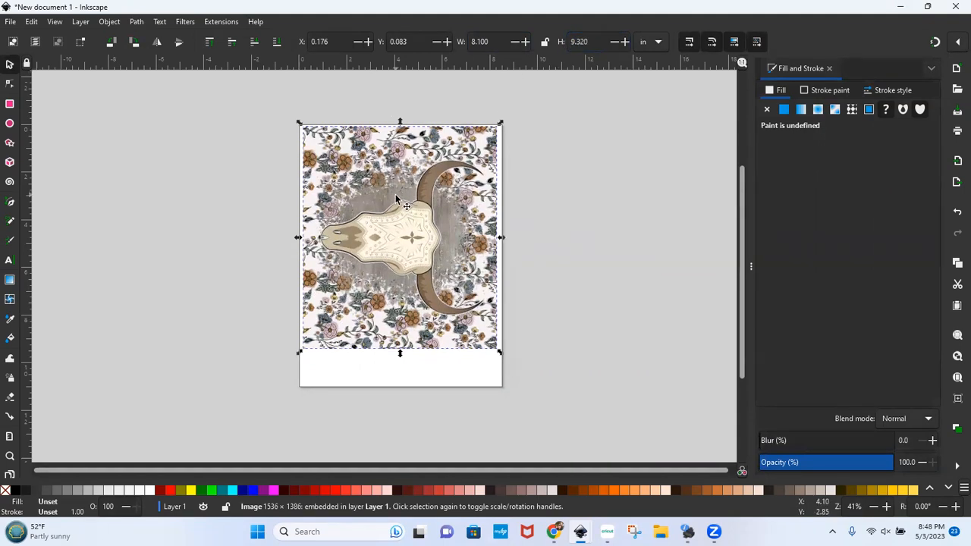
pyautogui.moveTo(360, 181)
pyautogui.mouseDown()
pyautogui.moveTo(91, 185)
pyautogui.moveTo(301, 197)
pyautogui.moveTo(354, 191)
pyautogui.moveTo(362, 179)
pyautogui.mouseUp()
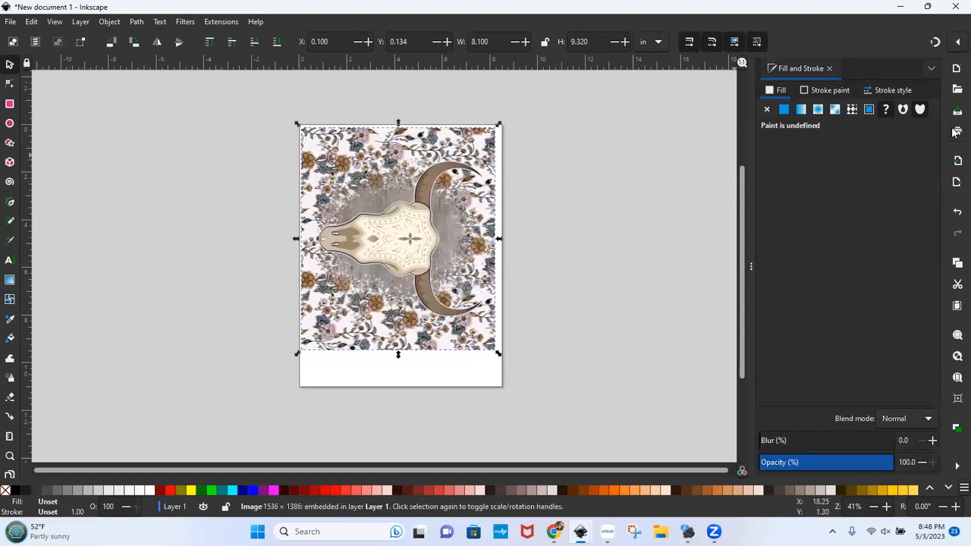
# - Send the document to the XP-15000 Series printer's print preview using the 8.5x11 printing preset
pyautogui.click(956, 131)
pyautogui.click(51, 77)
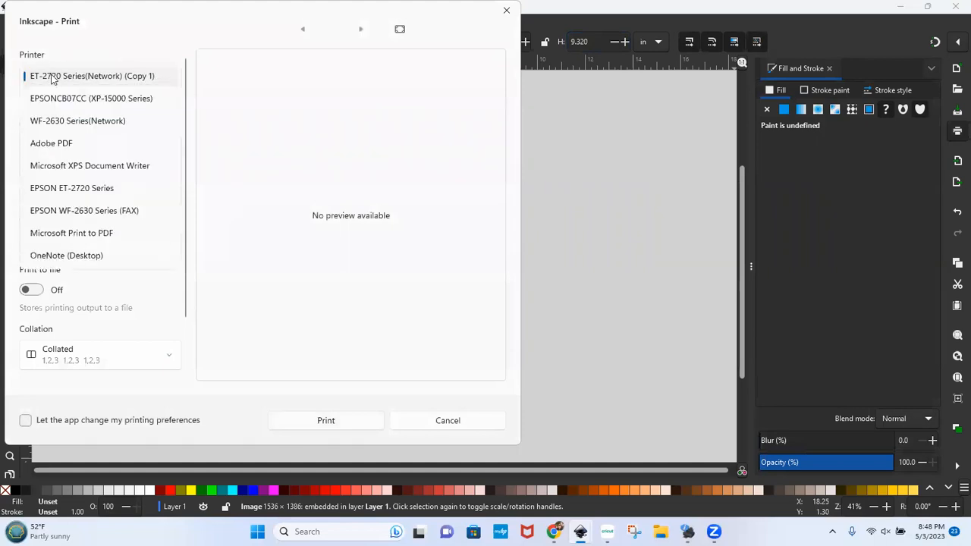
pyautogui.click(104, 99)
pyautogui.scroll(-2, 118, 105)
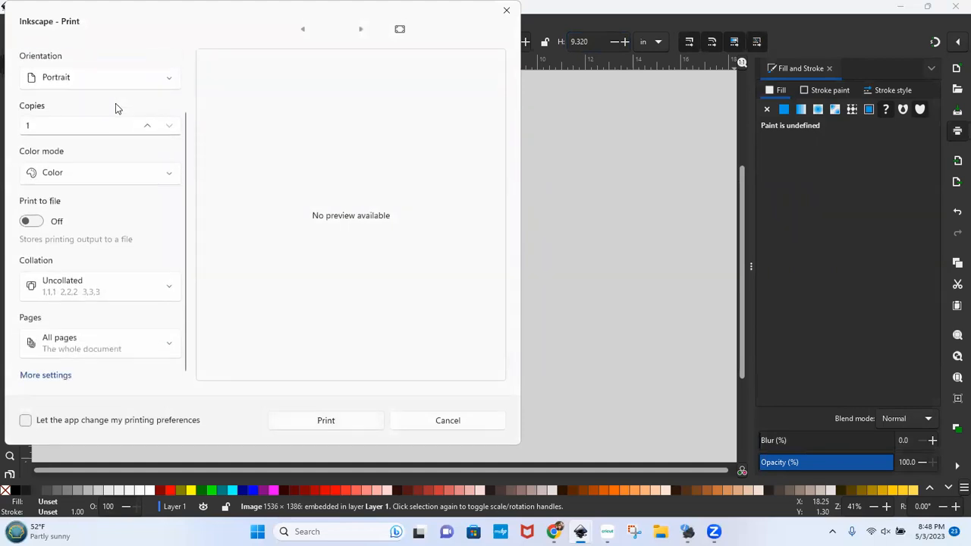
pyautogui.click(52, 376)
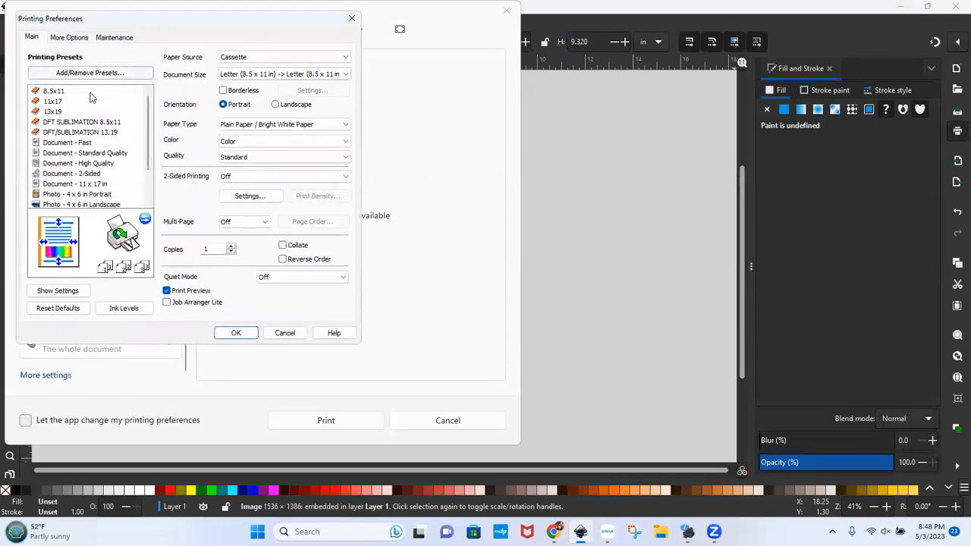
pyautogui.click(63, 92)
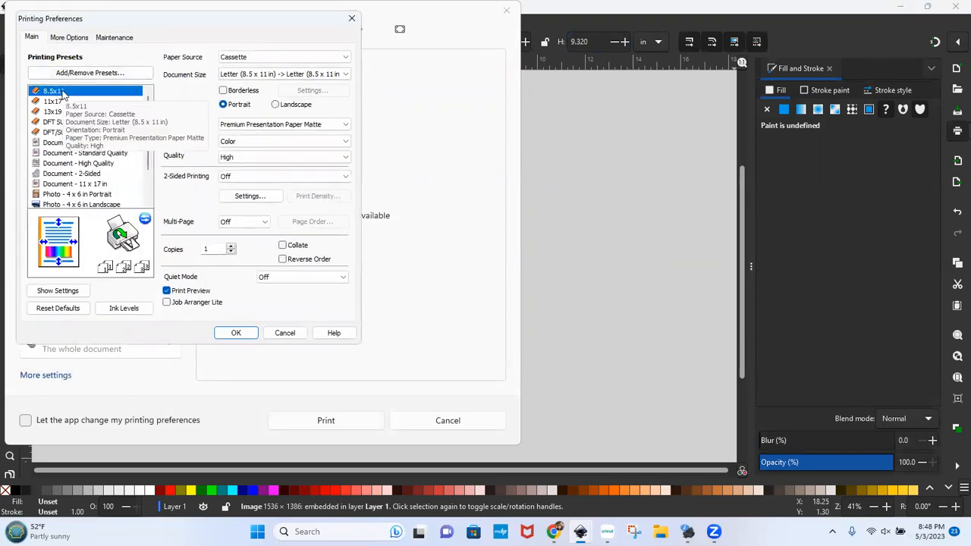
pyautogui.click(236, 335)
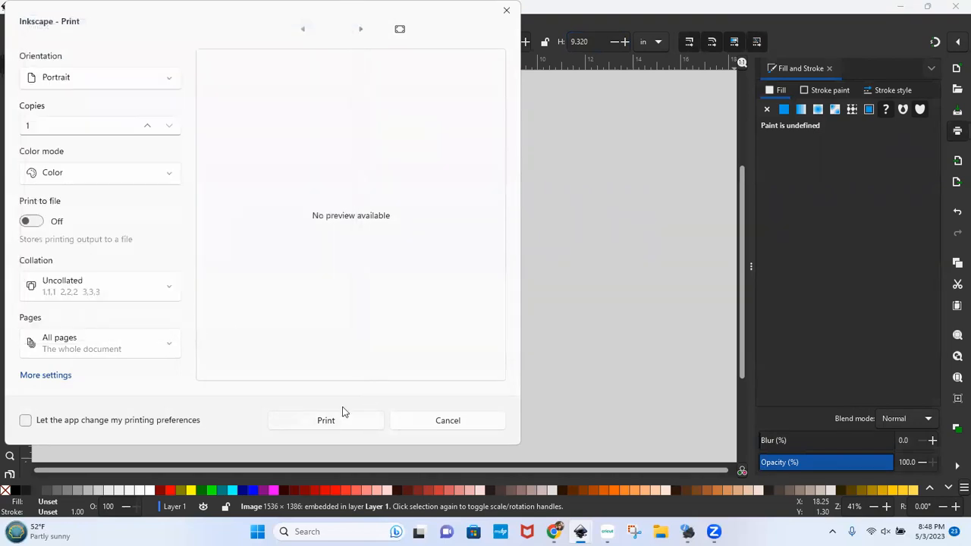
pyautogui.click(317, 420)
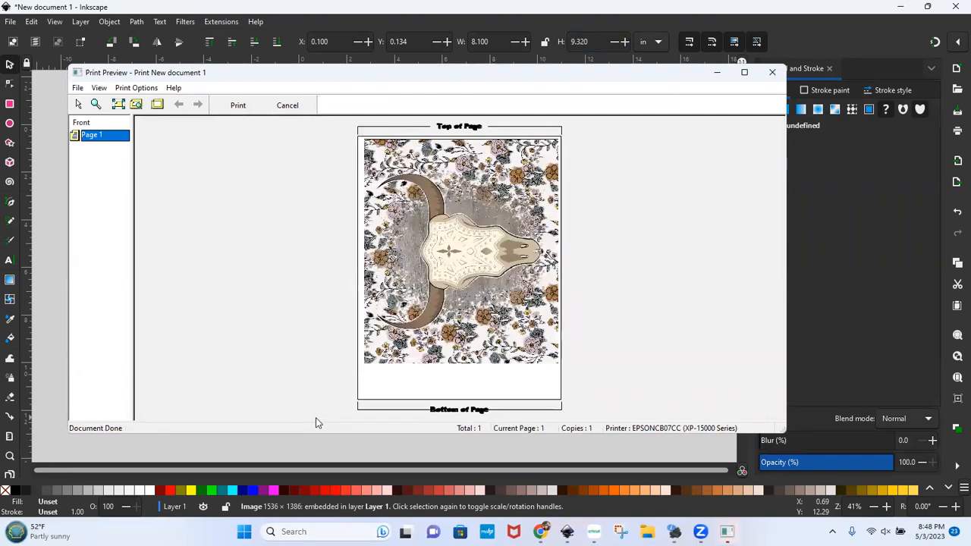
# - Cancel the print job from the preview, and dismiss closing the unsaved document so it stays open
pyautogui.click(287, 105)
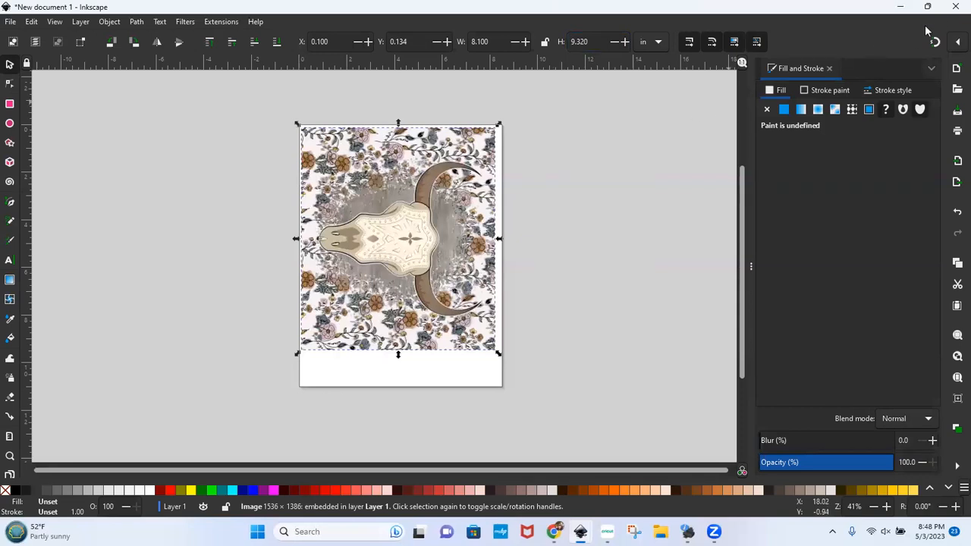
pyautogui.click(955, 6)
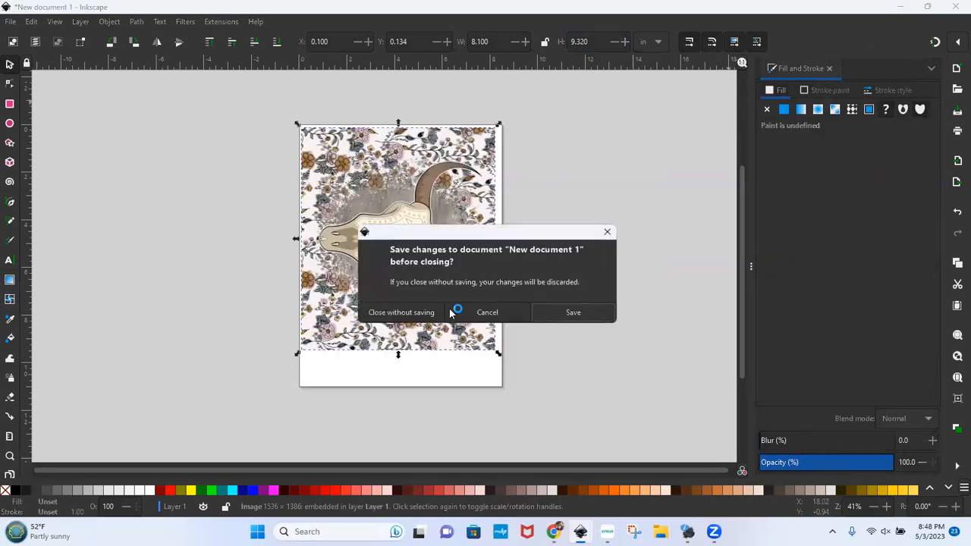
pyautogui.click(607, 232)
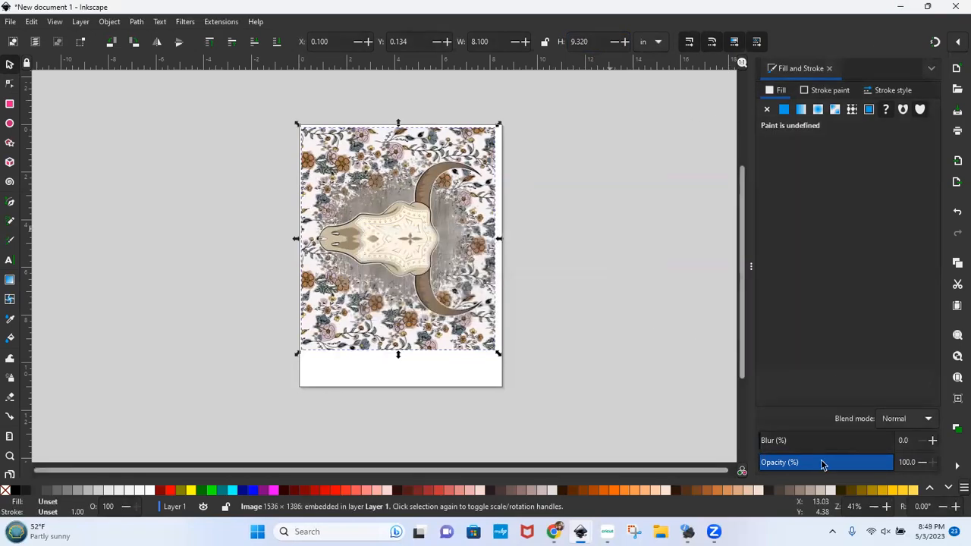